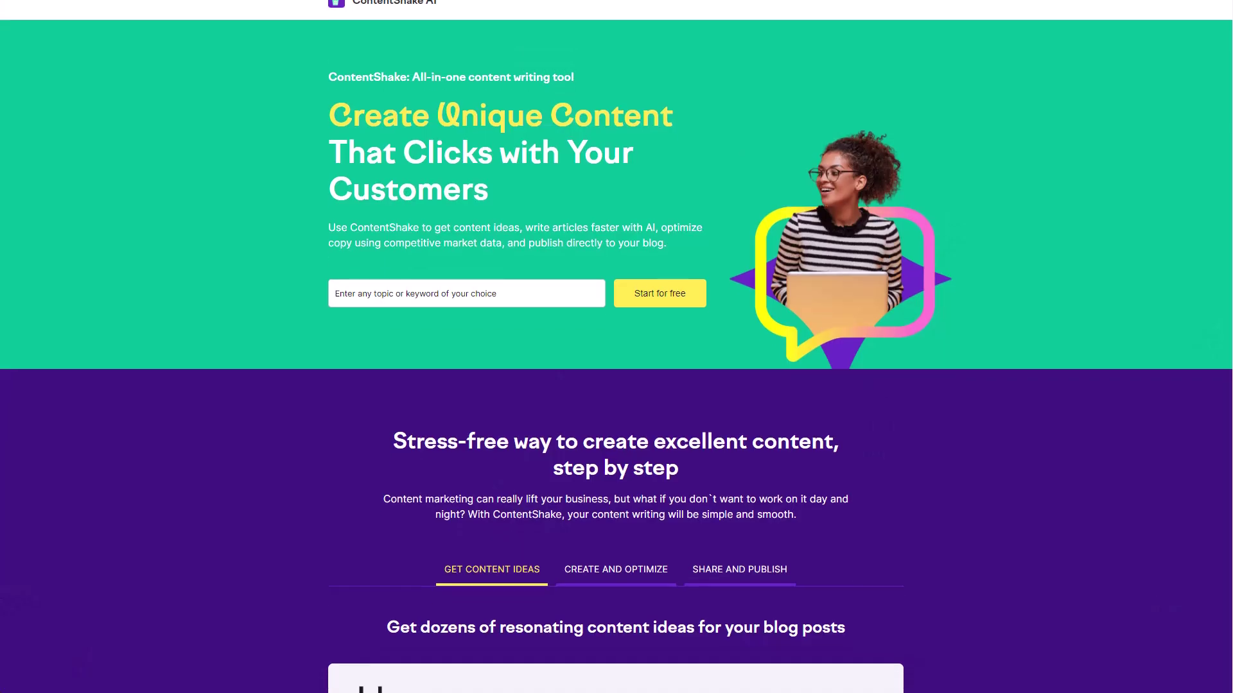
Step: Scroll down to the 'Write and optimize' and 'Publish to WordPress' sections
{"action": "scroll", "coordinate": [561, 635], "scroll_direction": "down", "scroll_amount": 3}
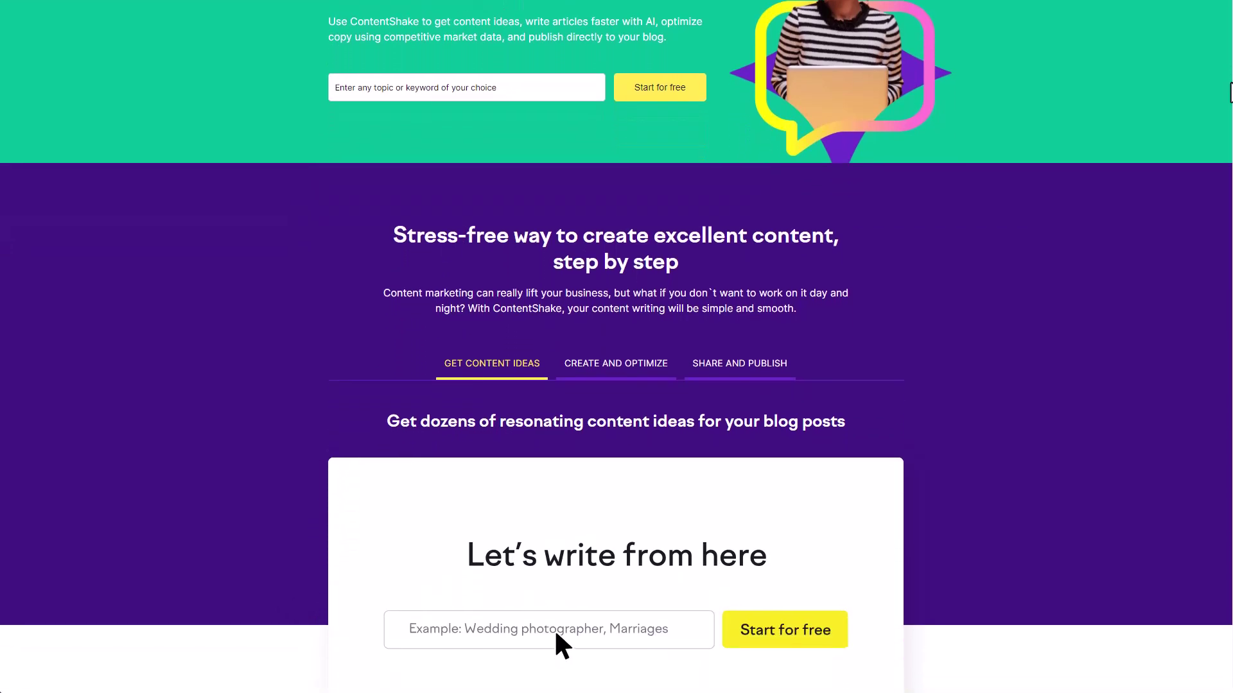
Step: Try the landing page's ideas demo with the topic 'gluten free recipes'
{"action": "left_click", "coordinate": [561, 578]}
{"action": "type", "text": "gluten free recipes"}
{"action": "key", "text": "Return"}
{"action": "left_click", "coordinate": [783, 450]}
{"action": "scroll", "coordinate": [782, 360], "scroll_direction": "down", "scroll_amount": 3}
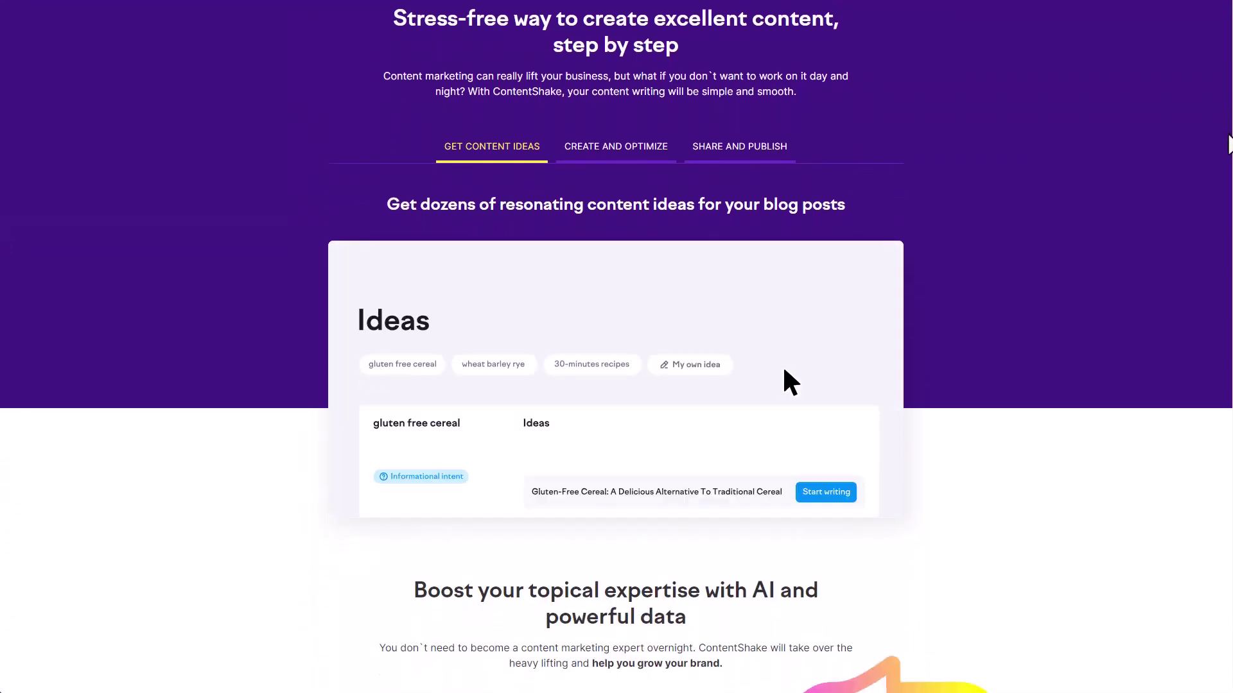
{"action": "scroll", "coordinate": [1227, 193], "scroll_direction": "down", "scroll_amount": 5}
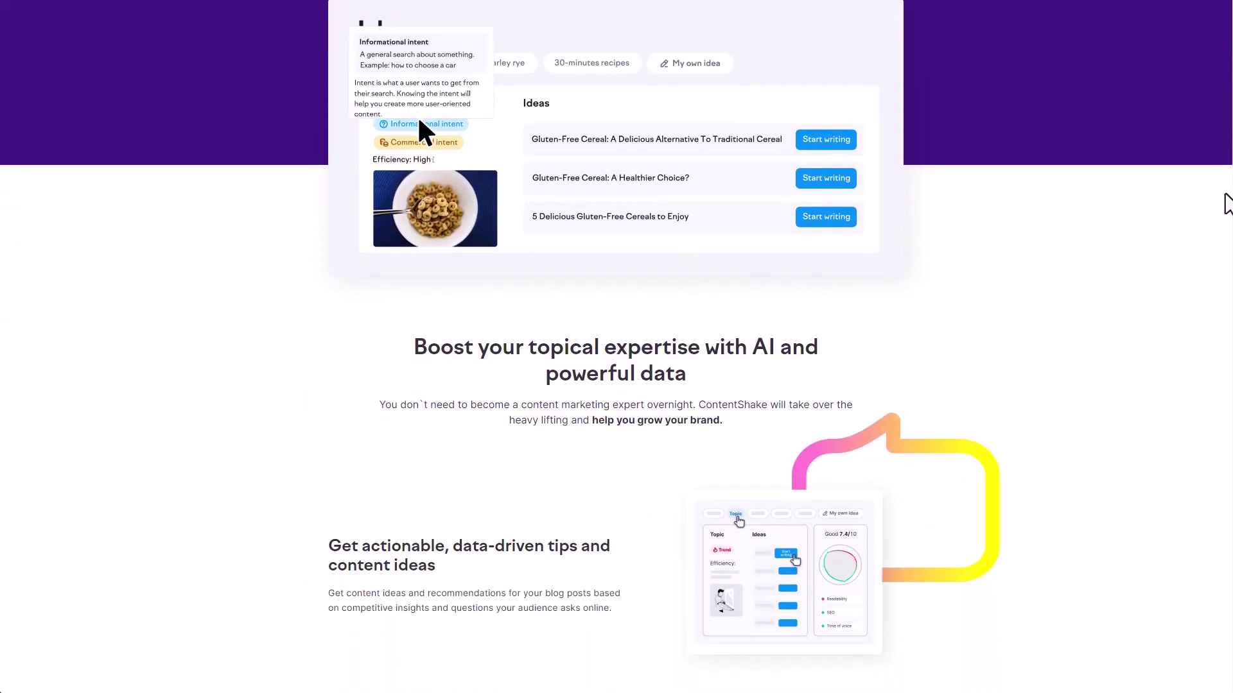
{"action": "scroll", "coordinate": [1225, 270], "scroll_direction": "down", "scroll_amount": 5}
{"action": "scroll", "coordinate": [616, 347], "scroll_direction": "down", "scroll_amount": 4}
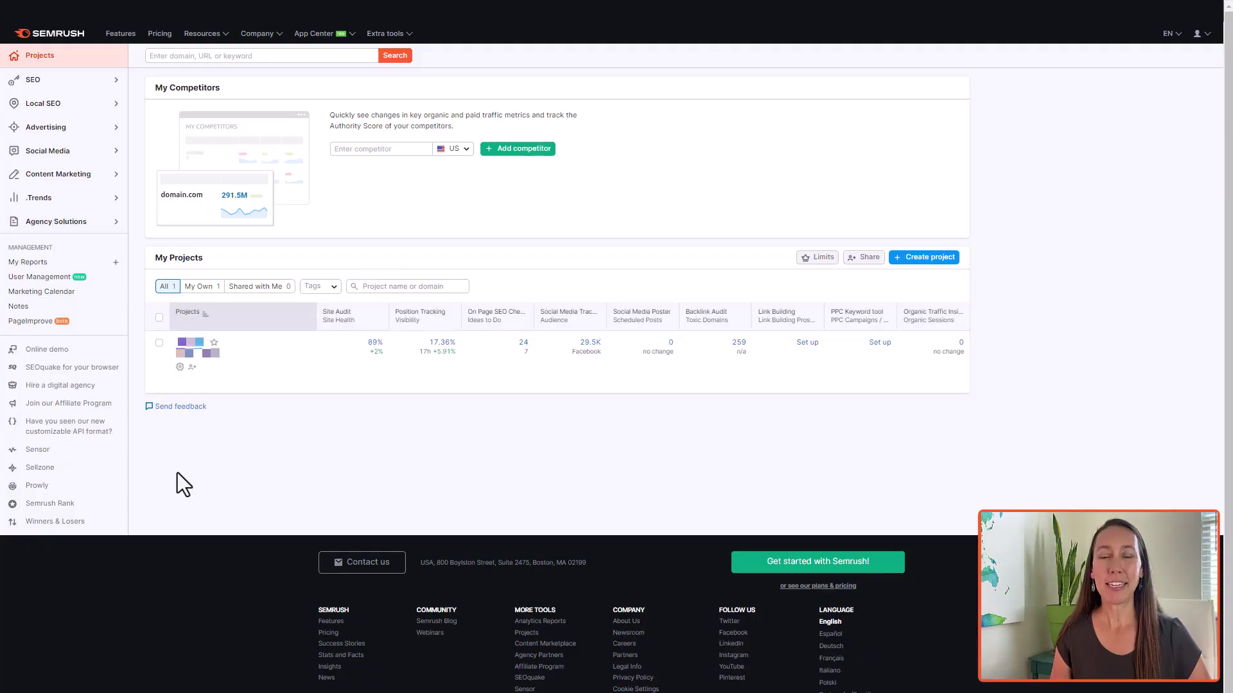
Step: Expand Content Marketing in the Semrush sidebar to reach ContentShake AI
{"action": "left_click", "coordinate": [118, 181]}
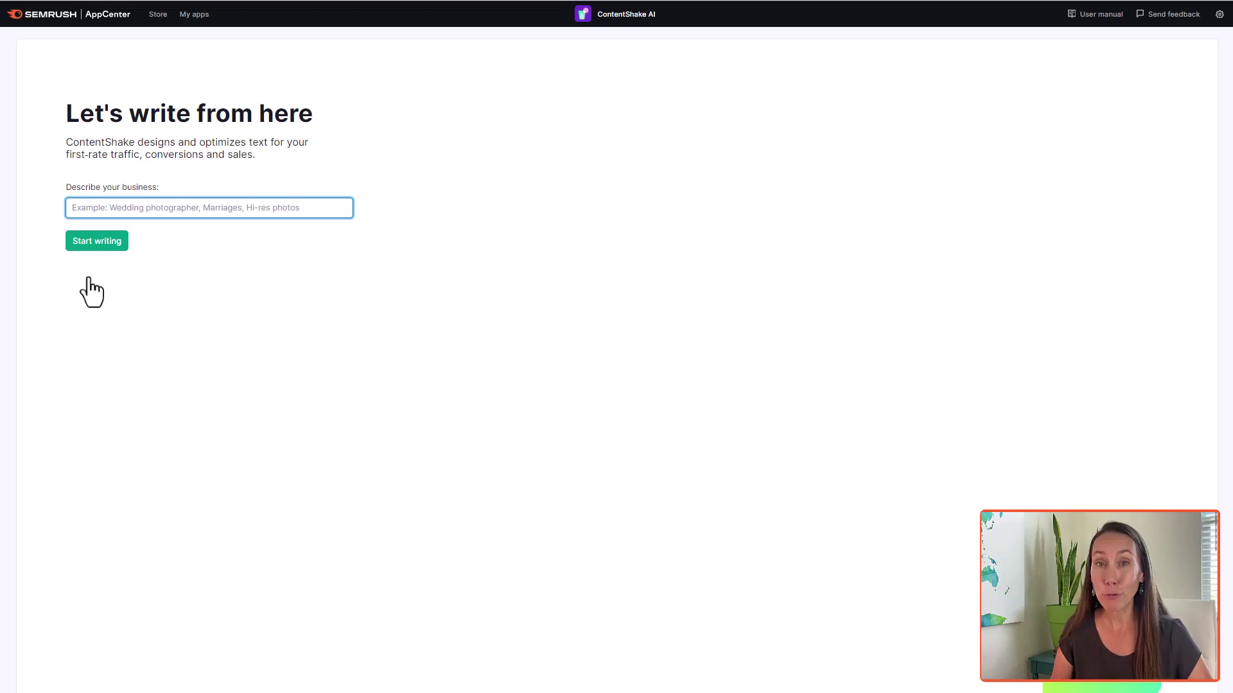
Step: Add business tags 'woodworking for beginners' and 'easy woodworking projects', then start writing
{"action": "type", "text": "woodworking"}
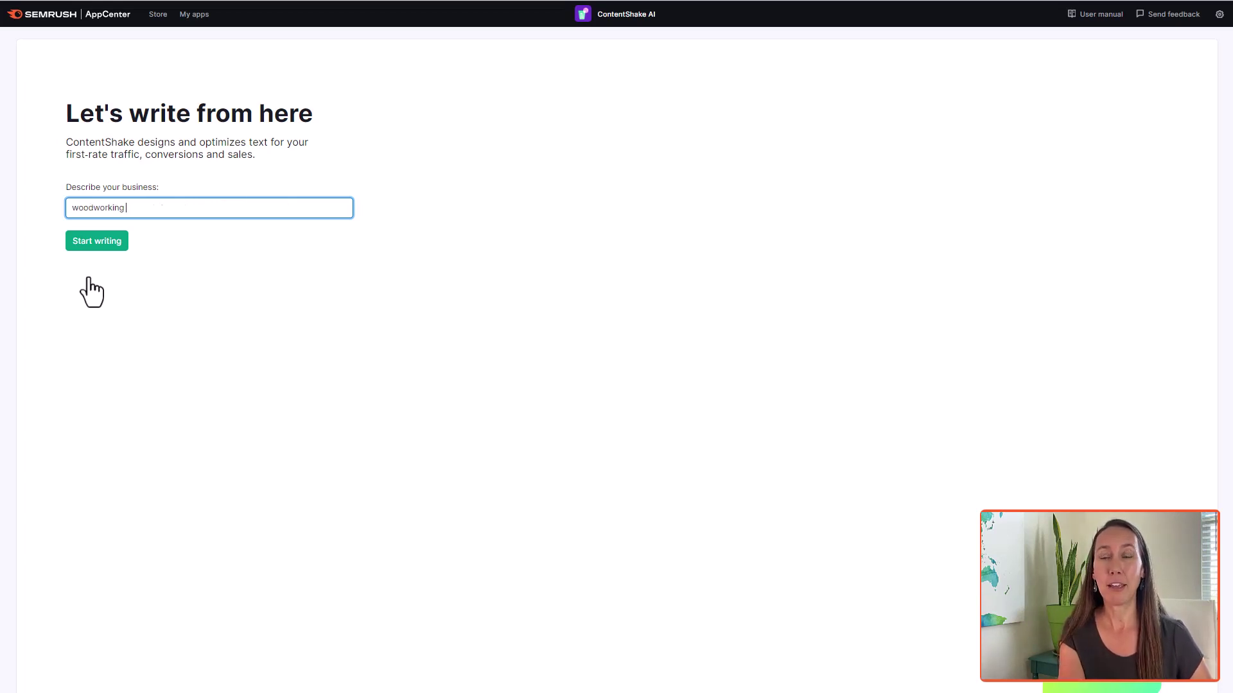
{"action": "type", "text": " for beginners"}
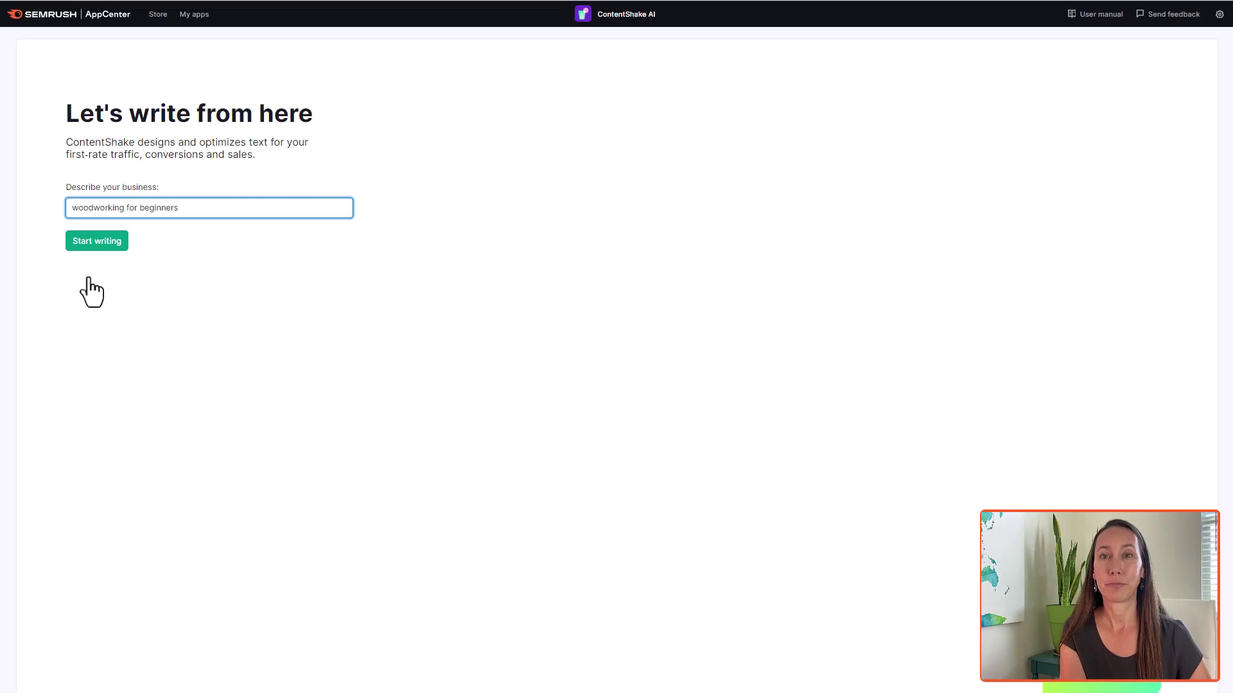
{"action": "key", "text": "Return"}
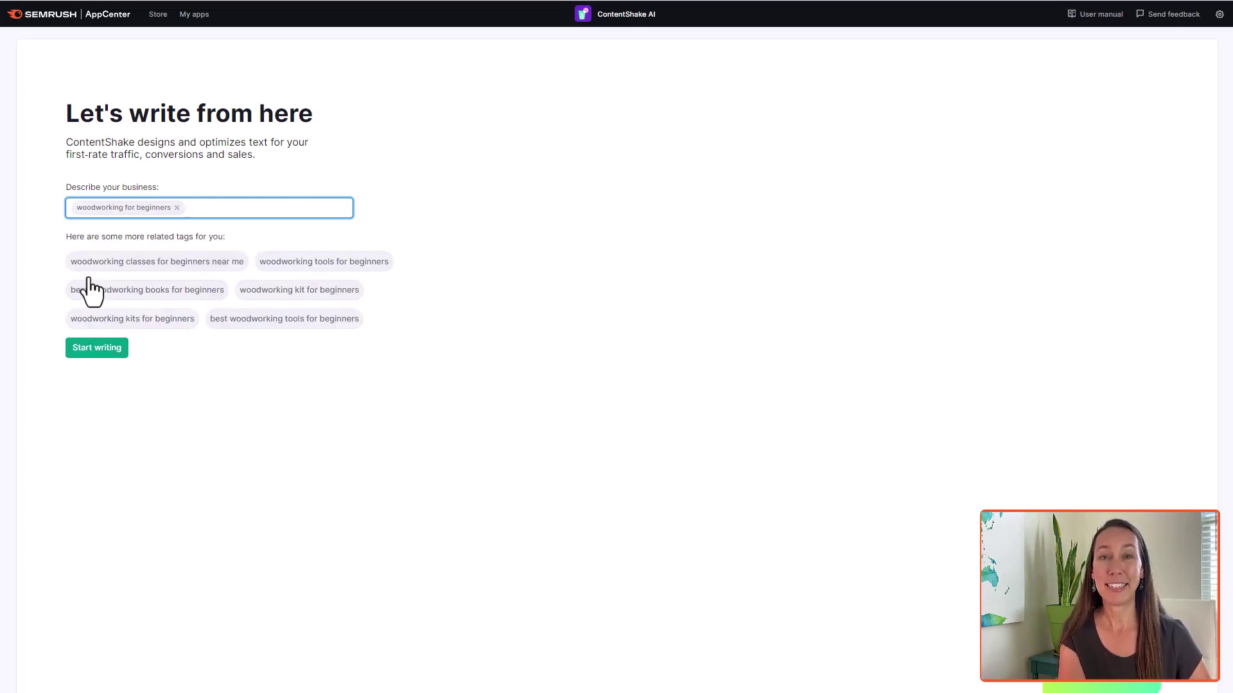
{"action": "type", "text": "easy woodworking projects"}
{"action": "key", "text": "Return"}
{"action": "left_click", "coordinate": [87, 348]}
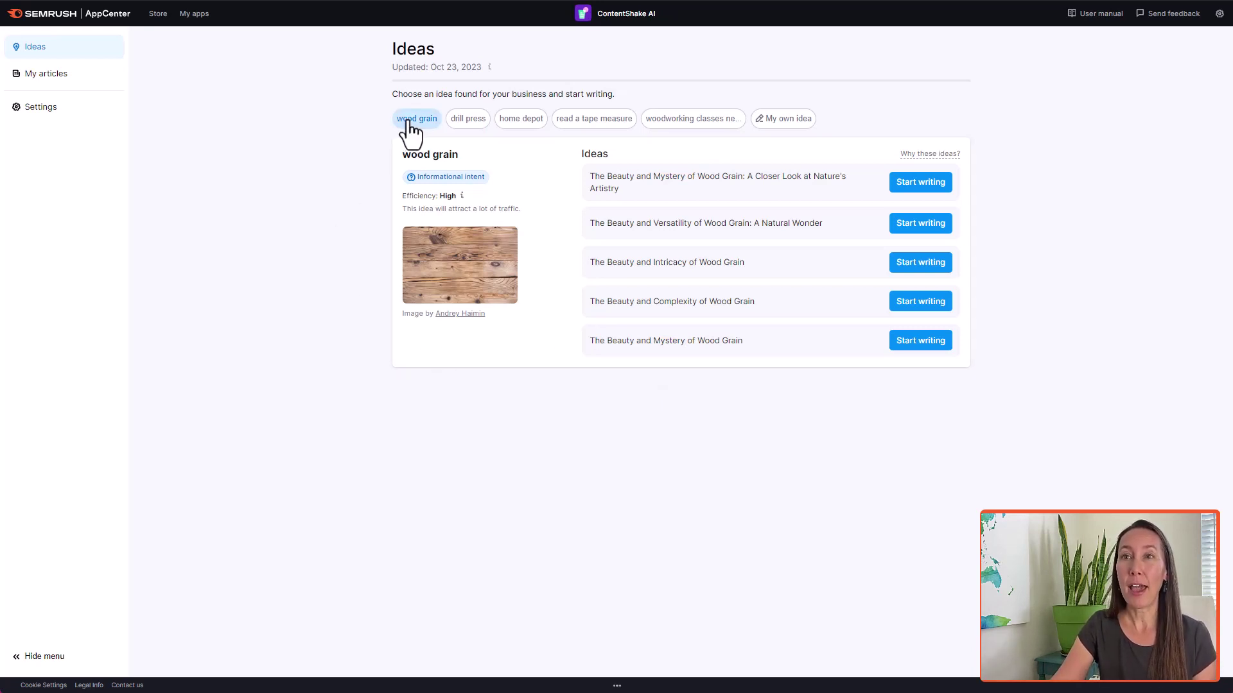
Step: Review the wood grain topic card's intent, efficiency and five suggested titles
{"action": "mouse_move", "coordinate": [394, 157]}
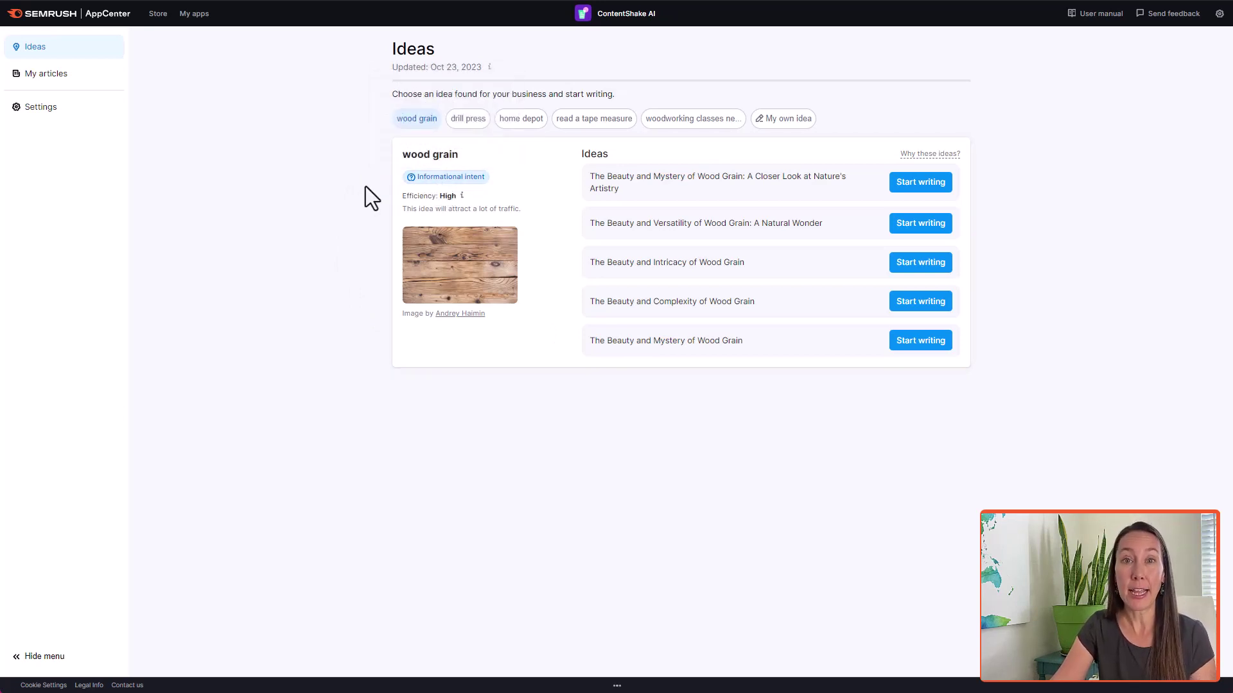
Step: Compare the drill press, wood grain, home depot and read a tape measure topic ideas
{"action": "left_click", "coordinate": [468, 126]}
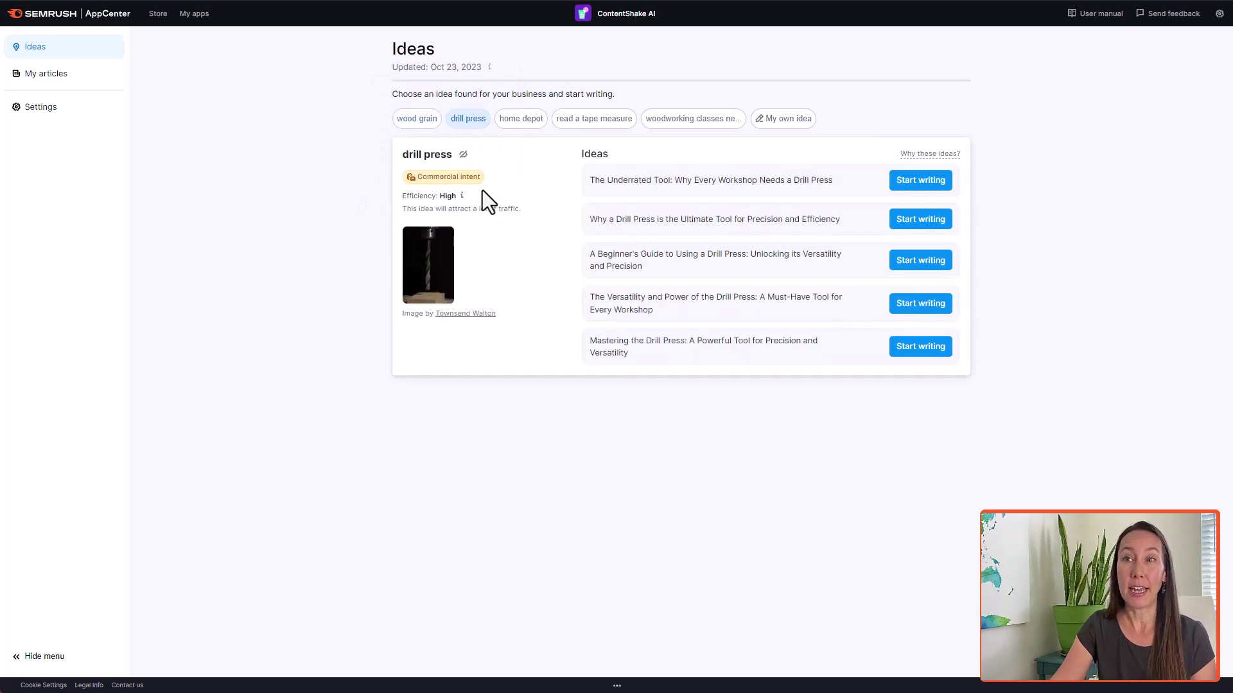
{"action": "left_click", "coordinate": [424, 122]}
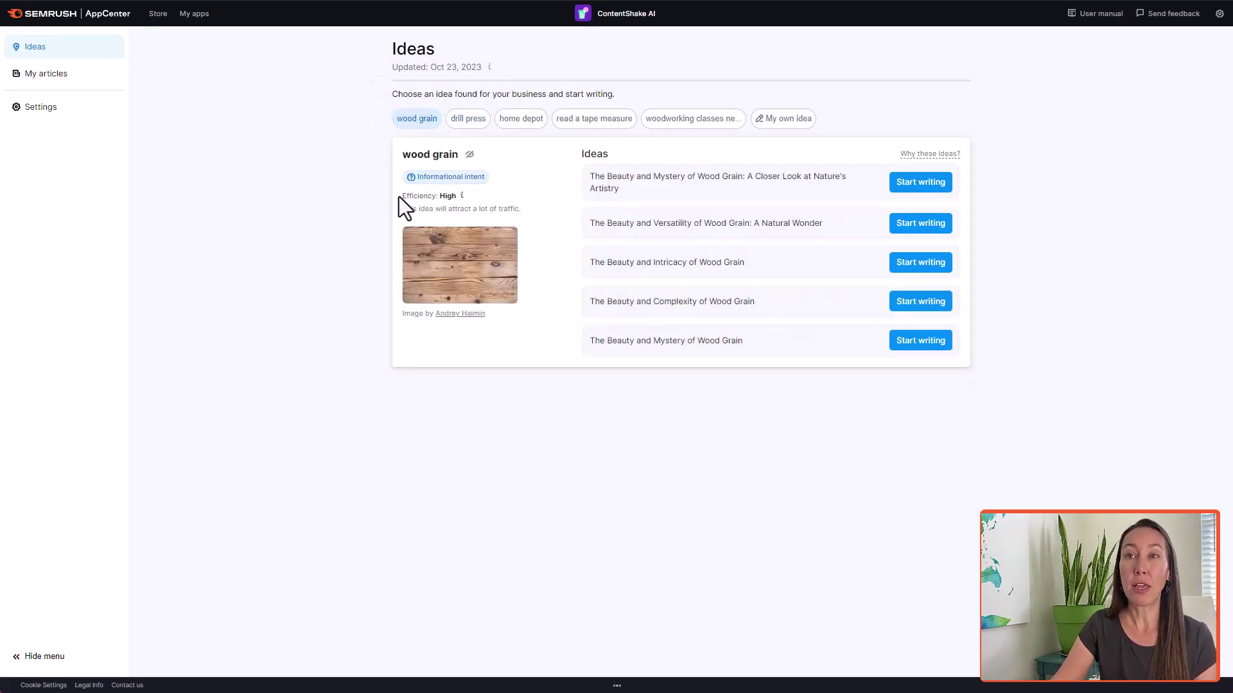
{"action": "left_click", "coordinate": [468, 121]}
{"action": "left_click", "coordinate": [538, 122]}
{"action": "left_click", "coordinate": [561, 120]}
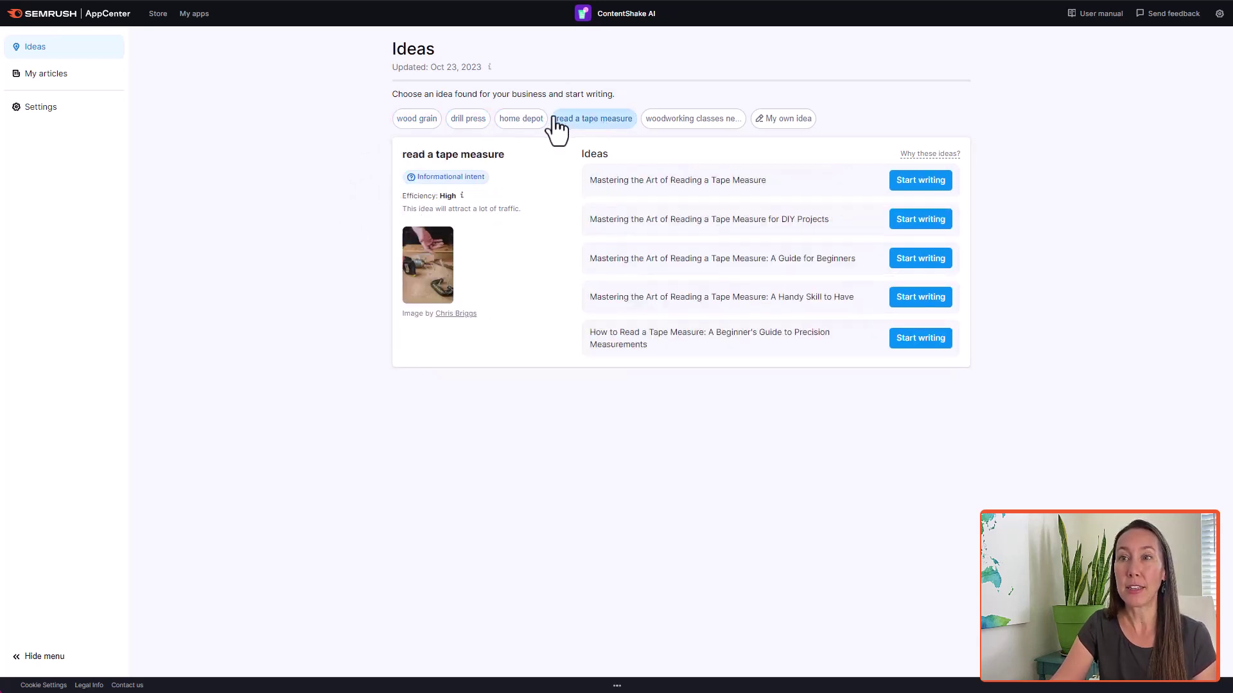
{"action": "left_click", "coordinate": [418, 122]}
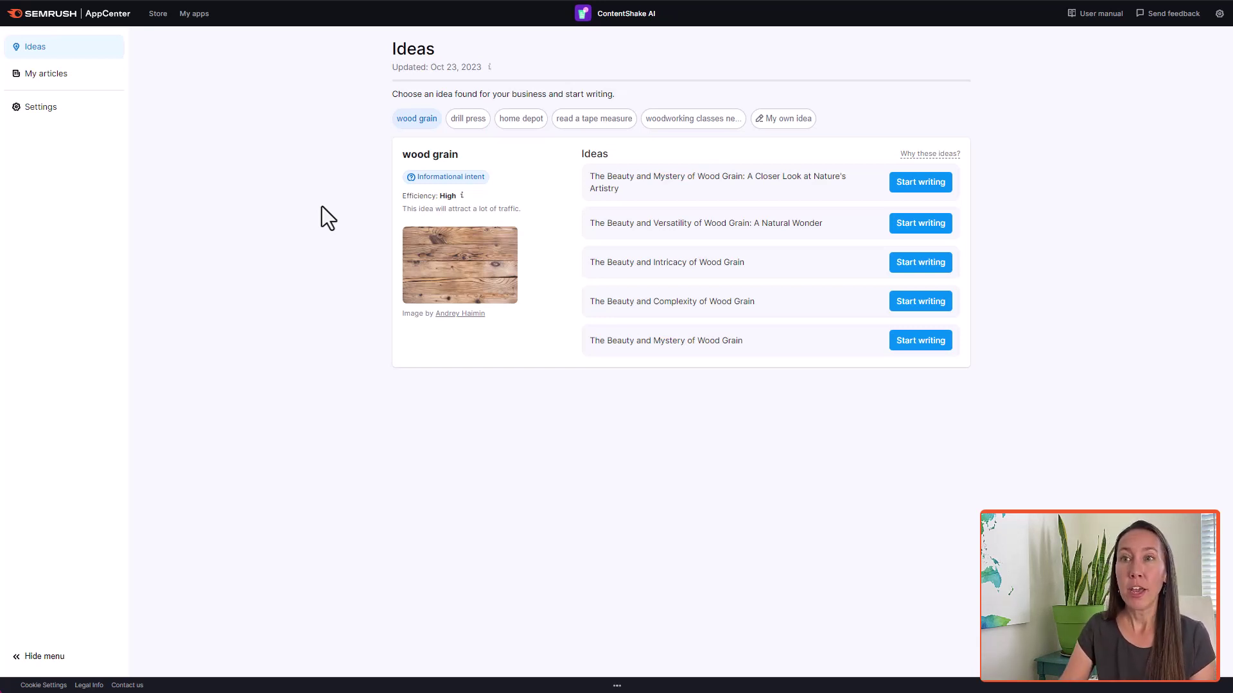
{"action": "mouse_move", "coordinate": [463, 200]}
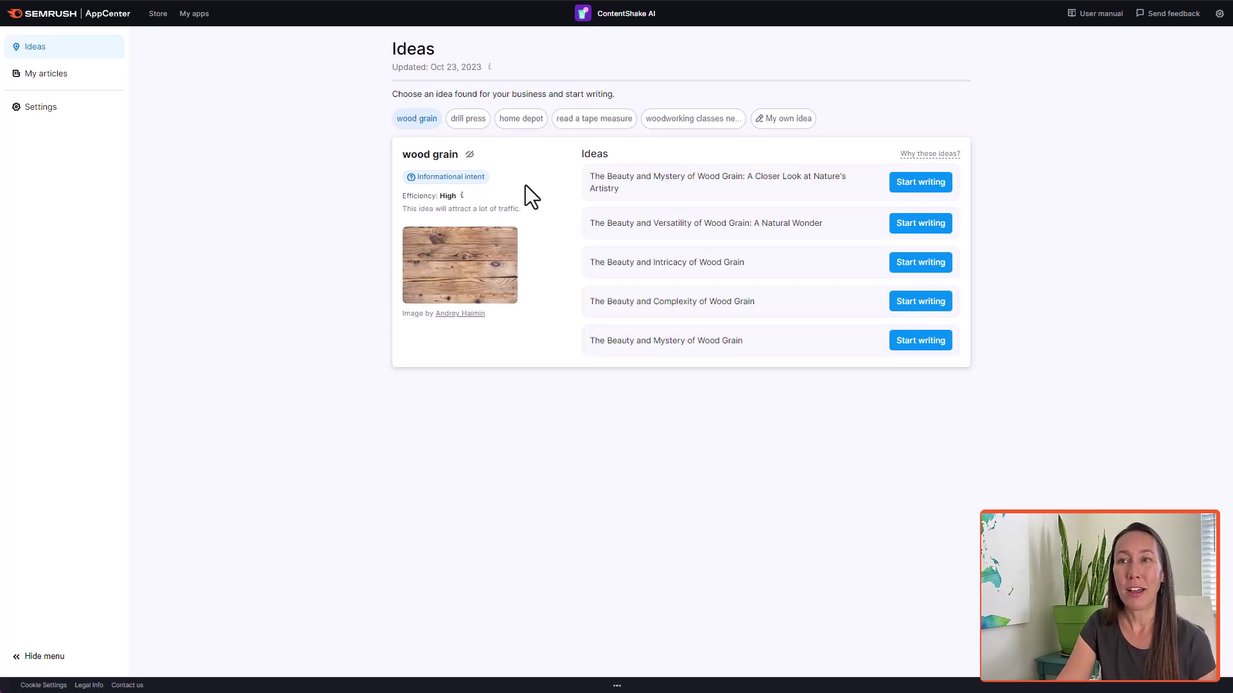
Step: Show the drill press ideas, then the 'woodworking classes near me' topic ideas
{"action": "left_click", "coordinate": [472, 119]}
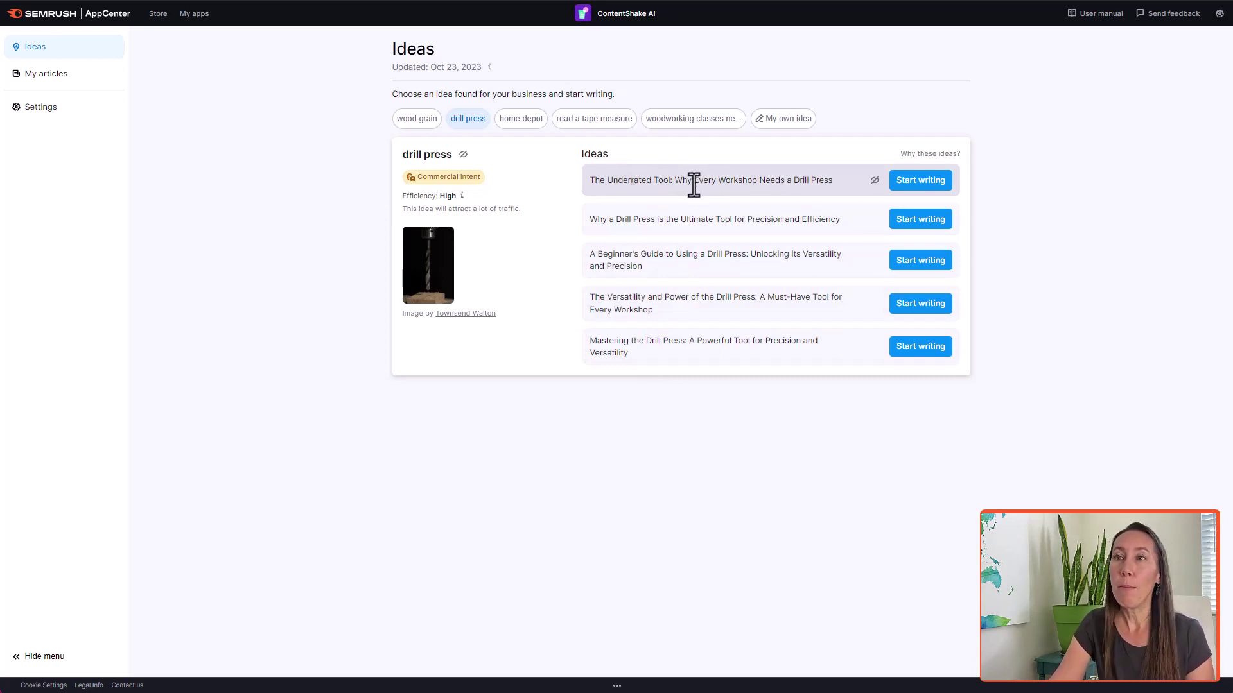
{"action": "left_click", "coordinate": [686, 124]}
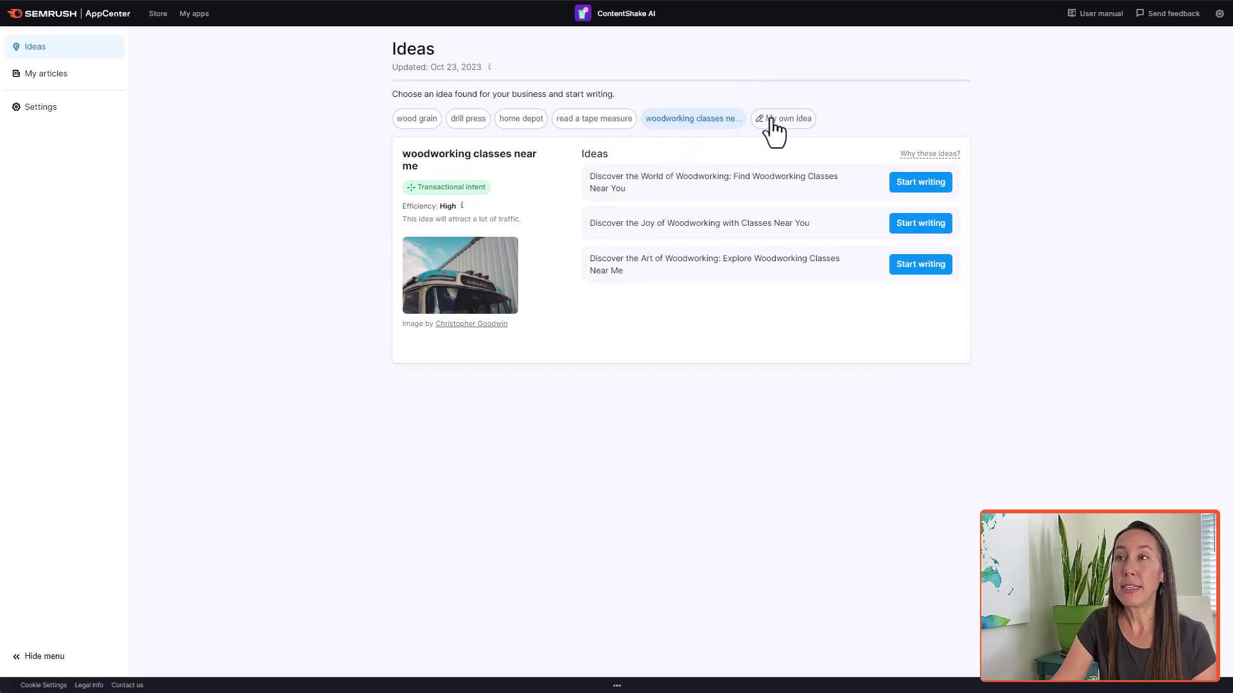
Step: Check My own idea, then start writing 'The Underrated Tool: Why Every Workshop Needs a Drill Press'
{"action": "left_click", "coordinate": [774, 120]}
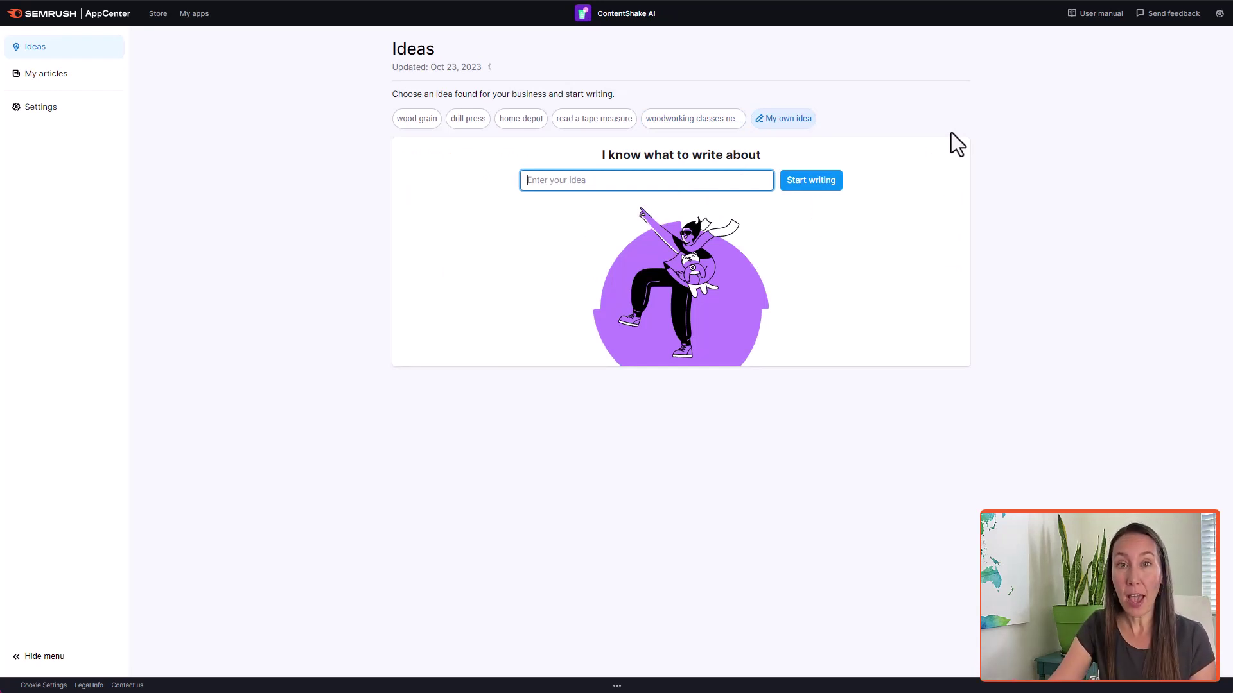
{"action": "left_click", "coordinate": [465, 120]}
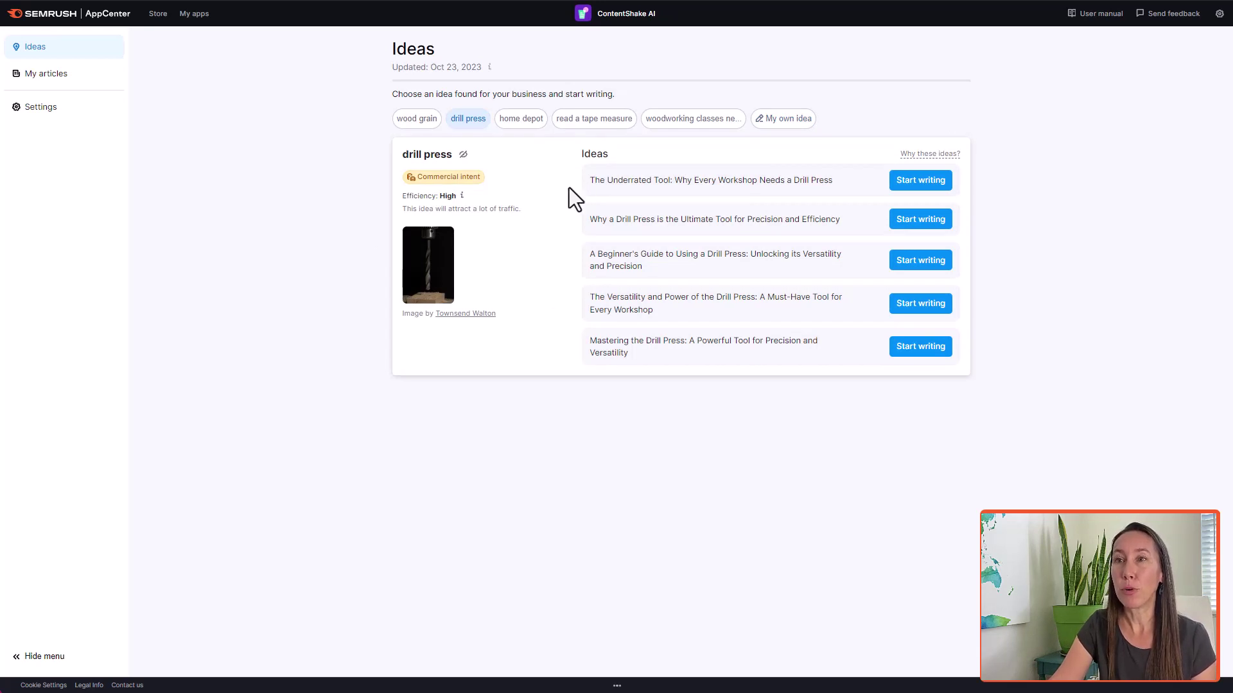
{"action": "mouse_move", "coordinate": [461, 193]}
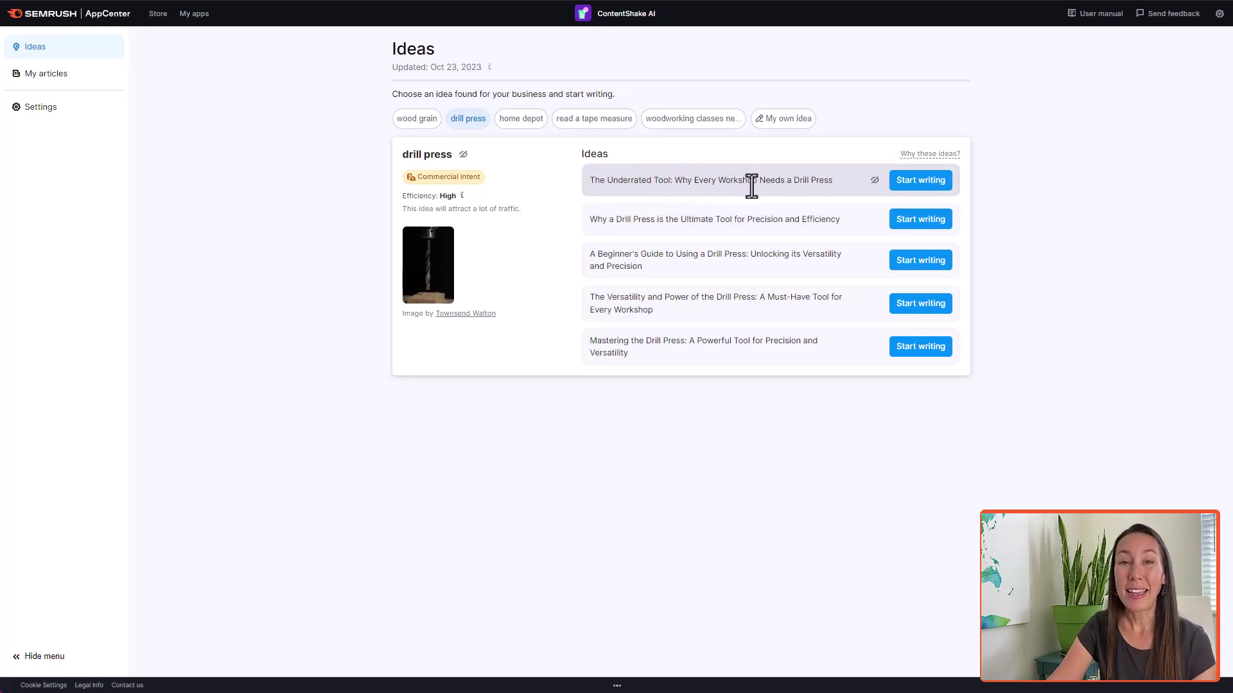
{"action": "left_click", "coordinate": [921, 181]}
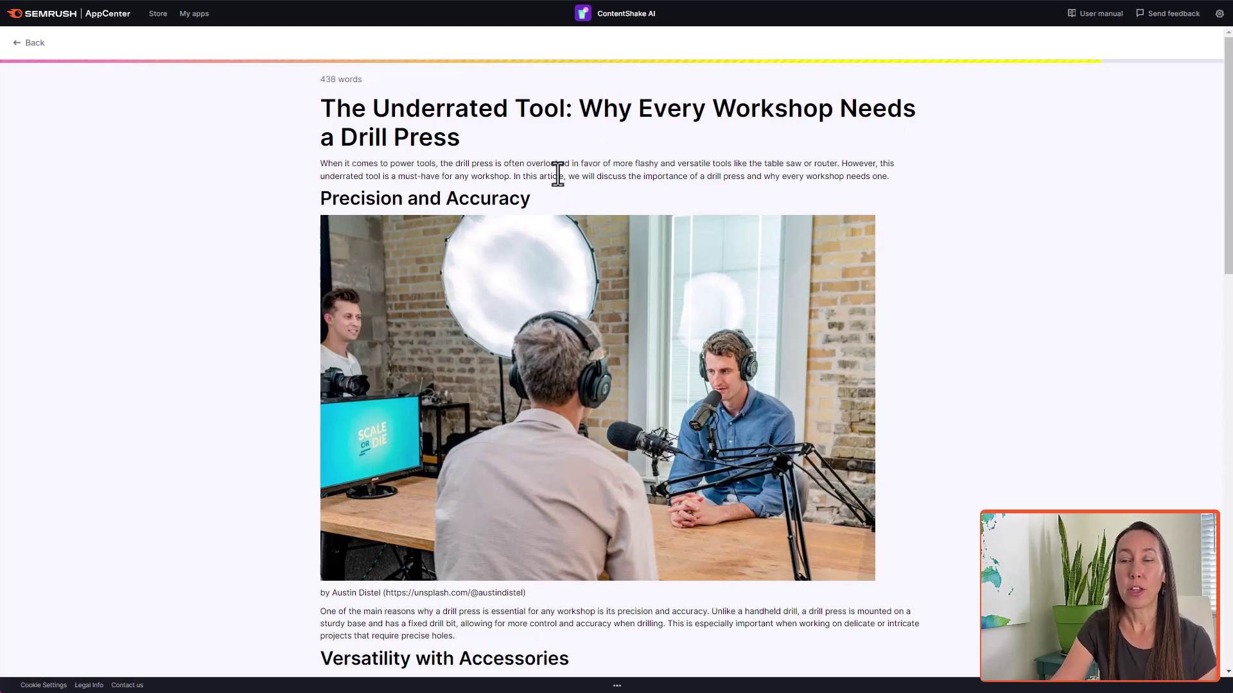
Step: Scroll down through the generated drill press draft's first sections
{"action": "scroll", "coordinate": [564, 172], "scroll_direction": "down", "scroll_amount": 4}
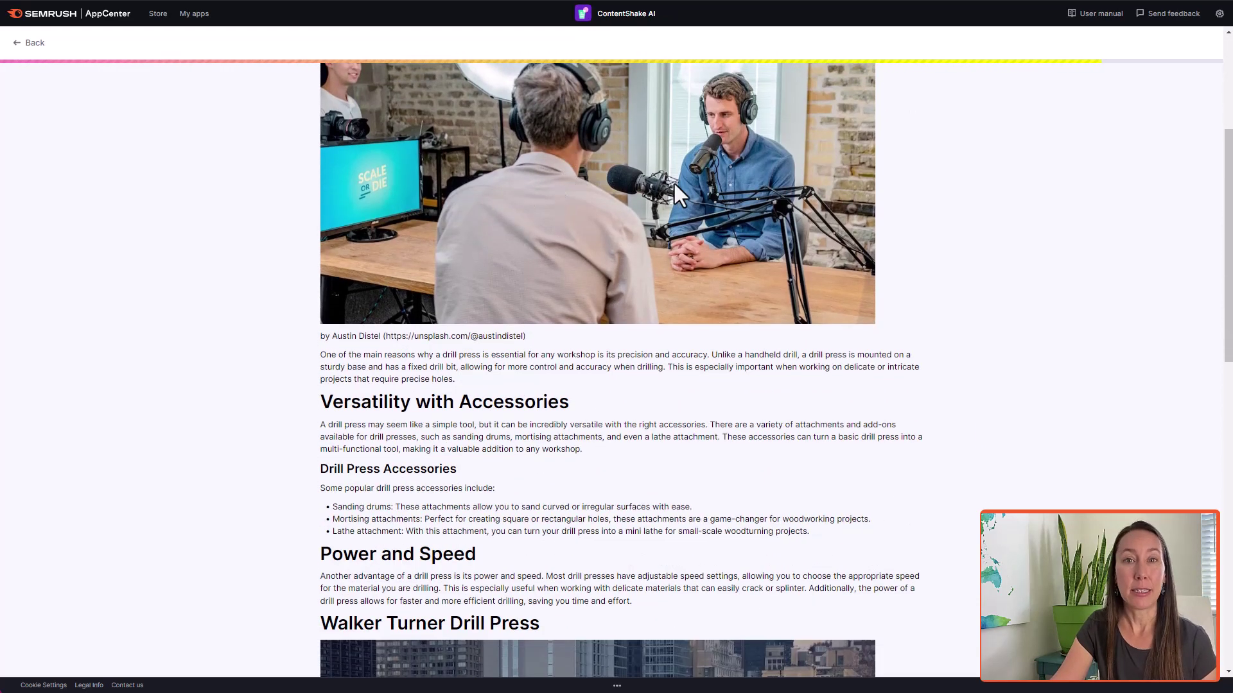
Step: Select parts of the Versatility with Accessories and Drill Press Accessories headings, then deselect
{"action": "scroll", "coordinate": [448, 325], "scroll_direction": "down", "scroll_amount": 5}
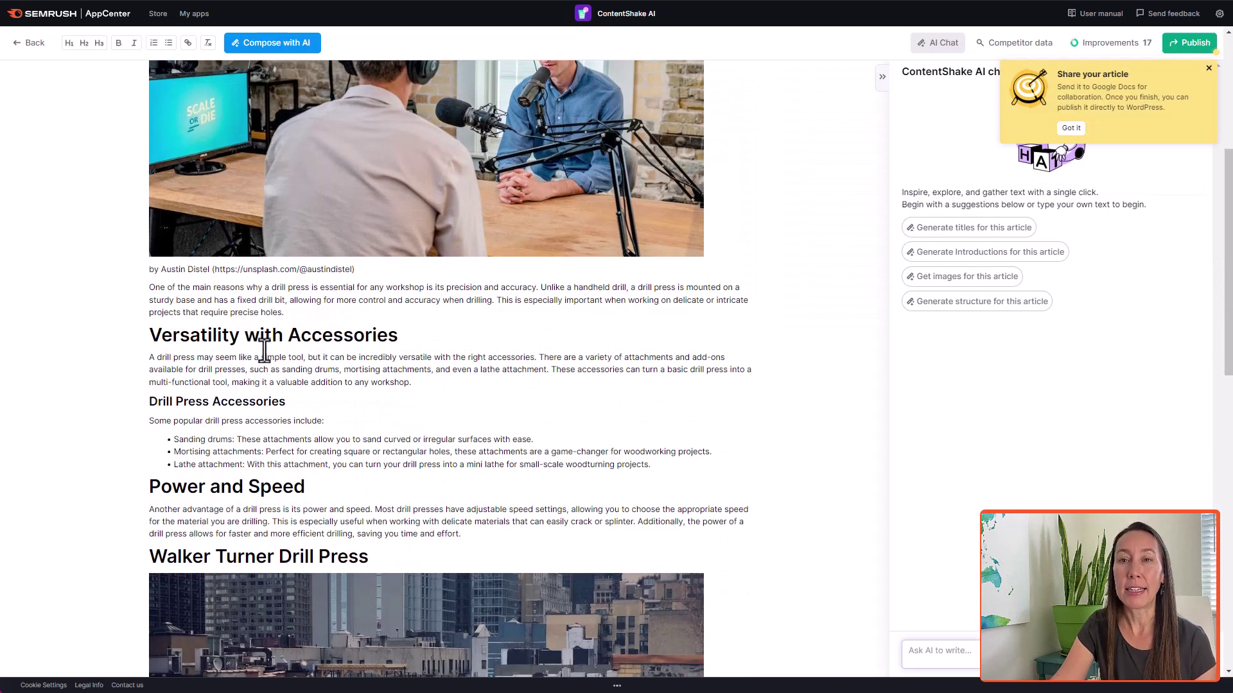
{"action": "left_click_drag", "start_coordinate": [217, 335], "coordinate": [354, 336]}
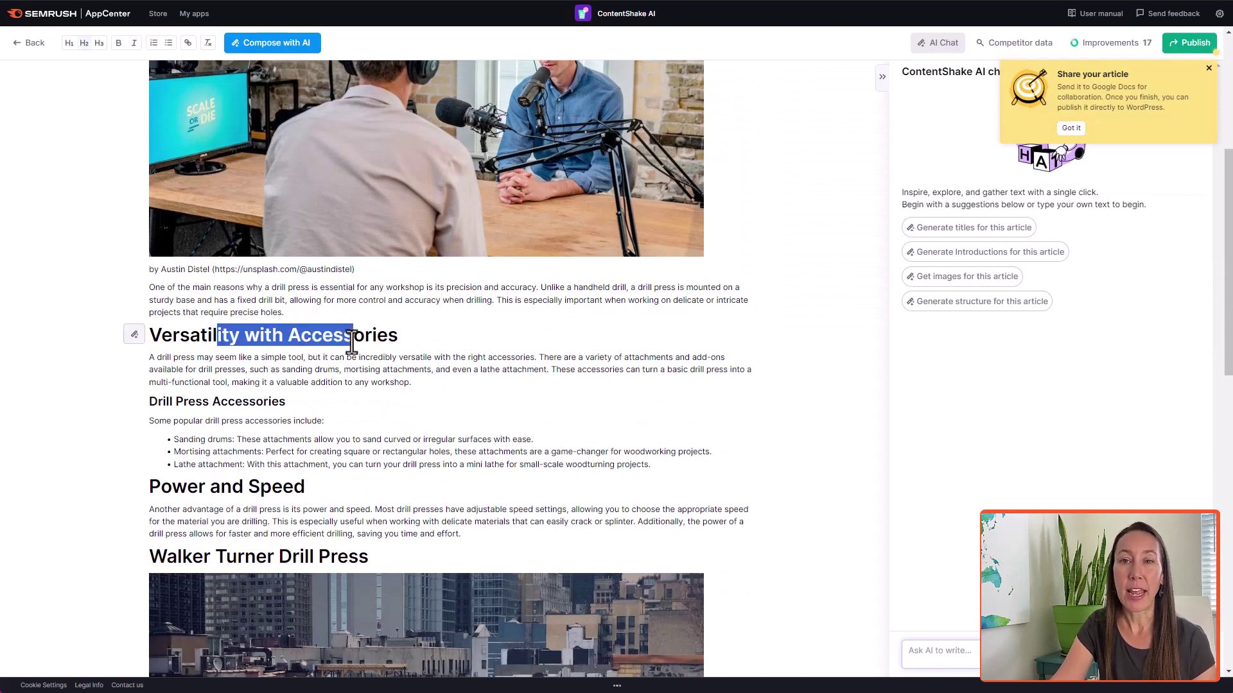
{"action": "left_click_drag", "start_coordinate": [188, 401], "coordinate": [235, 403]}
{"action": "left_click", "coordinate": [360, 403]}
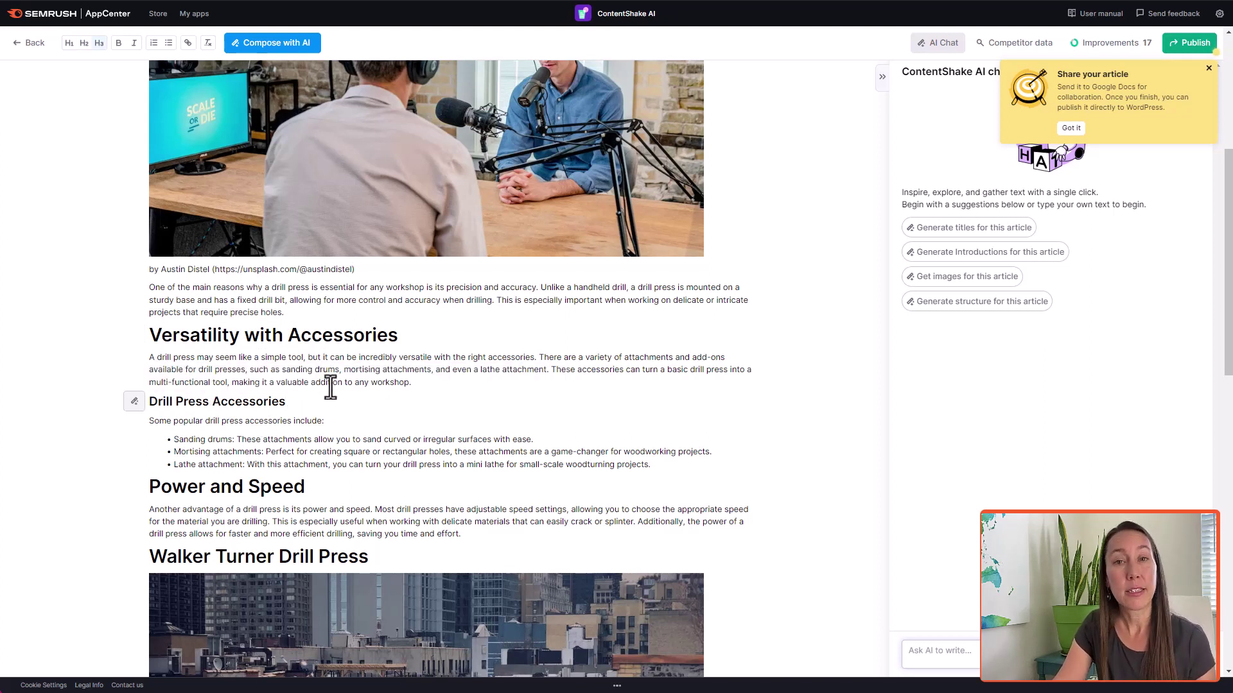
Step: Scroll through the draft and back to the top to check Target keywords
{"action": "scroll", "coordinate": [359, 372], "scroll_direction": "down", "scroll_amount": 7}
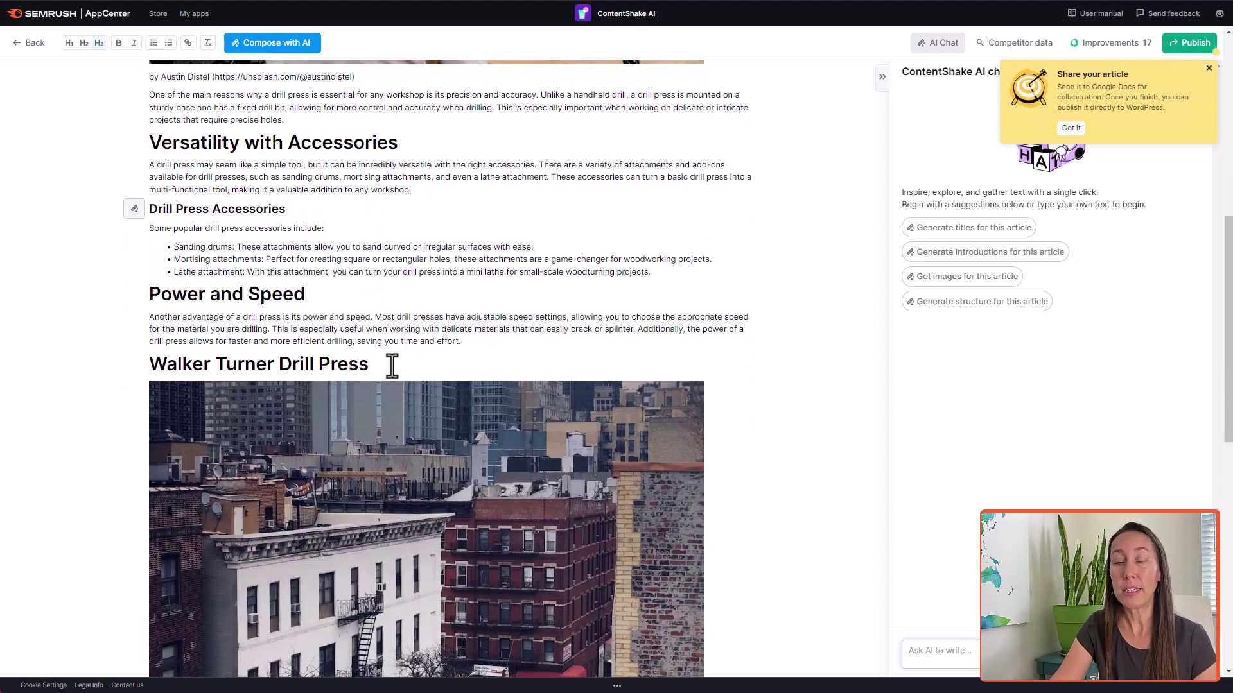
{"action": "scroll", "coordinate": [390, 366], "scroll_direction": "down", "scroll_amount": 6}
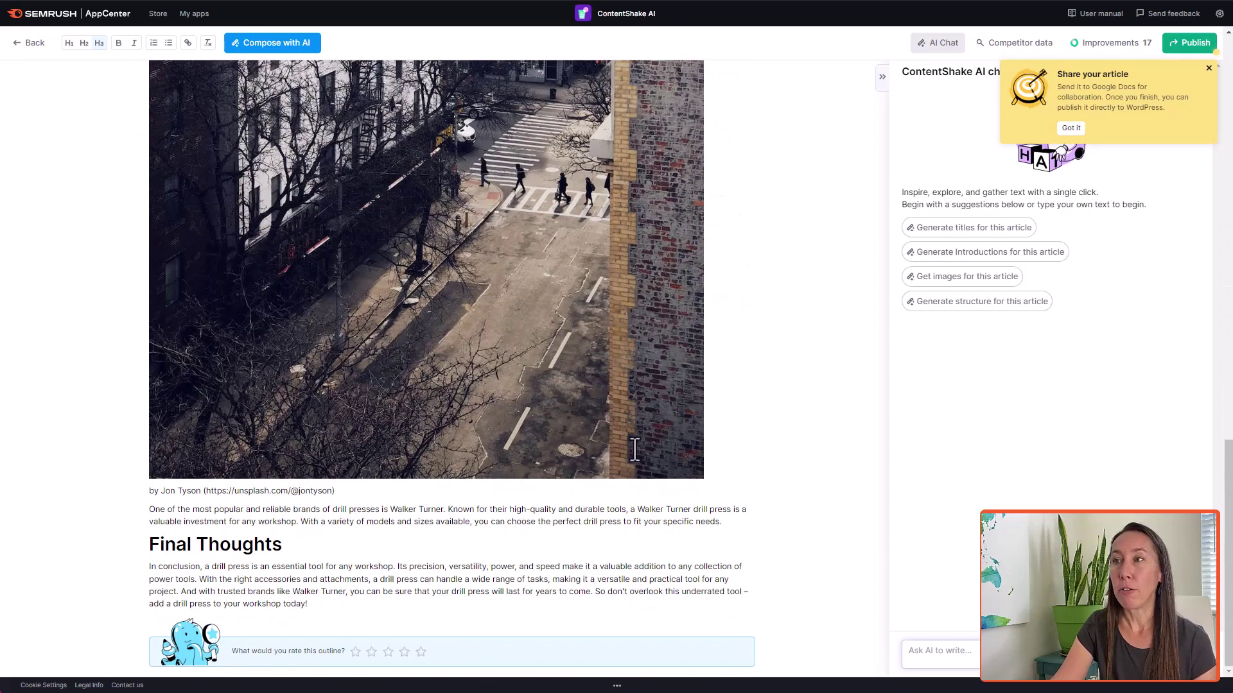
{"action": "scroll", "coordinate": [745, 278], "scroll_direction": "up", "scroll_amount": 20}
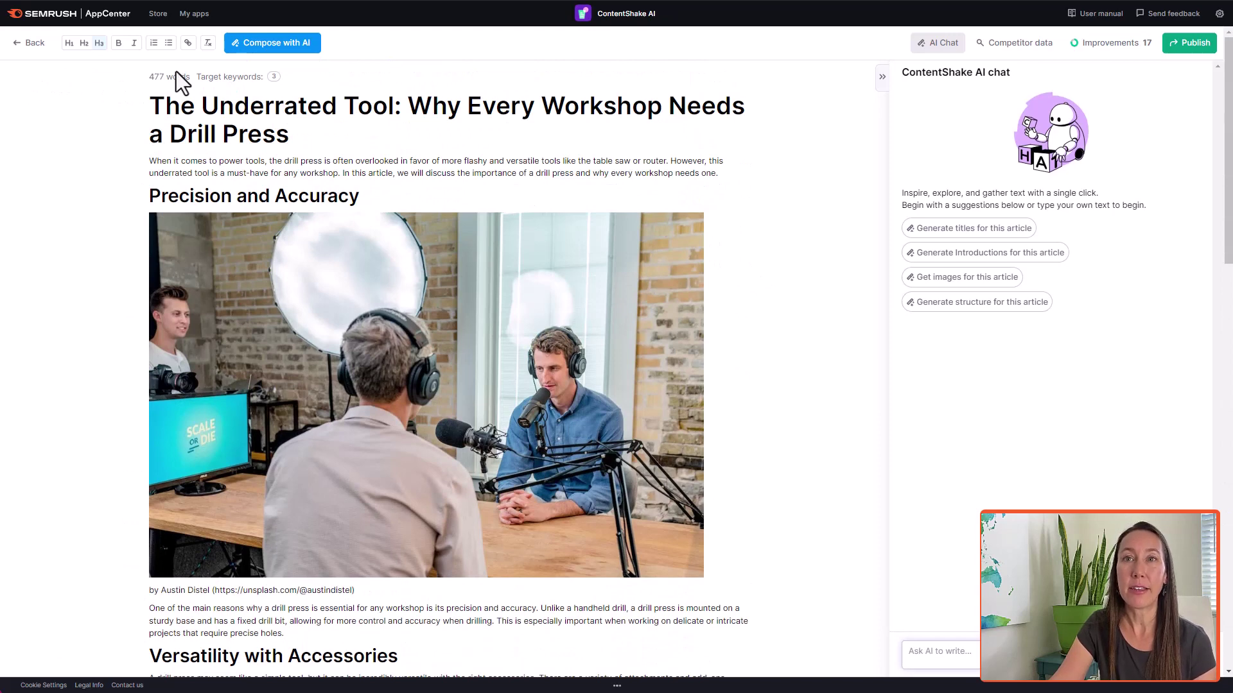
{"action": "mouse_move", "coordinate": [204, 78]}
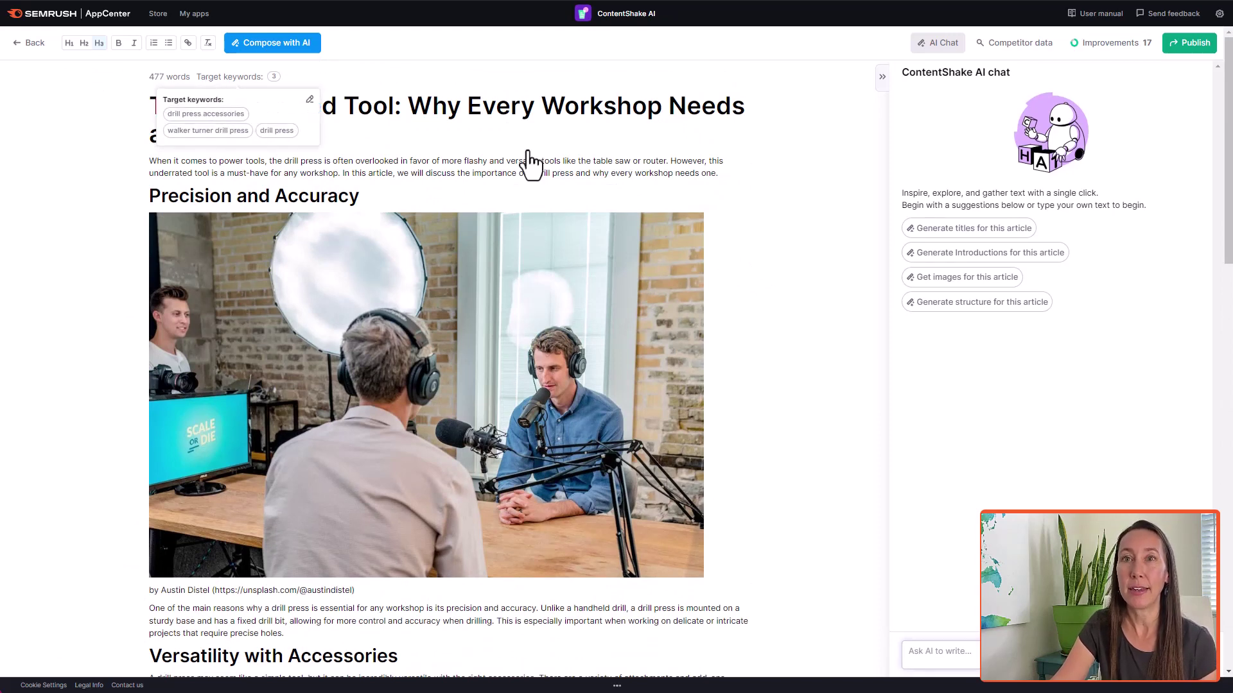
{"action": "scroll", "coordinate": [638, 187], "scroll_direction": "down", "scroll_amount": 1}
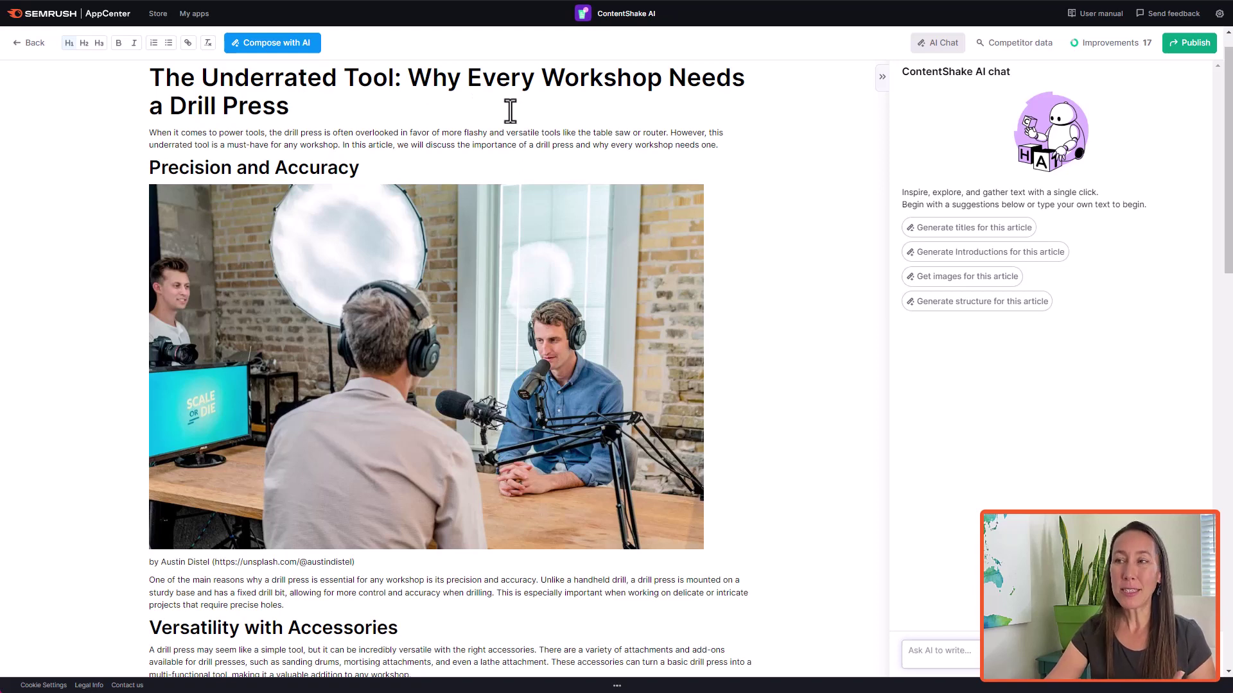
Step: Generate title ideas in AI Chat, then focus the 'Ask AI to write...' box
{"action": "left_click", "coordinate": [961, 230]}
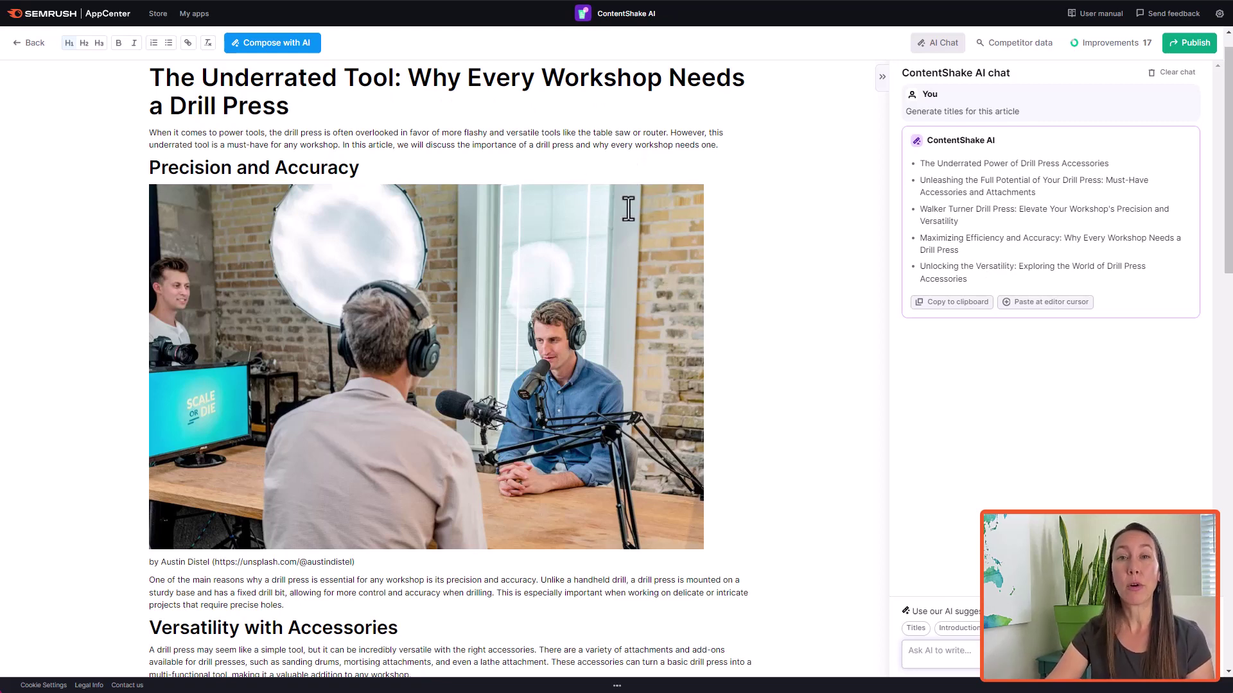
{"action": "left_click", "coordinate": [917, 654]}
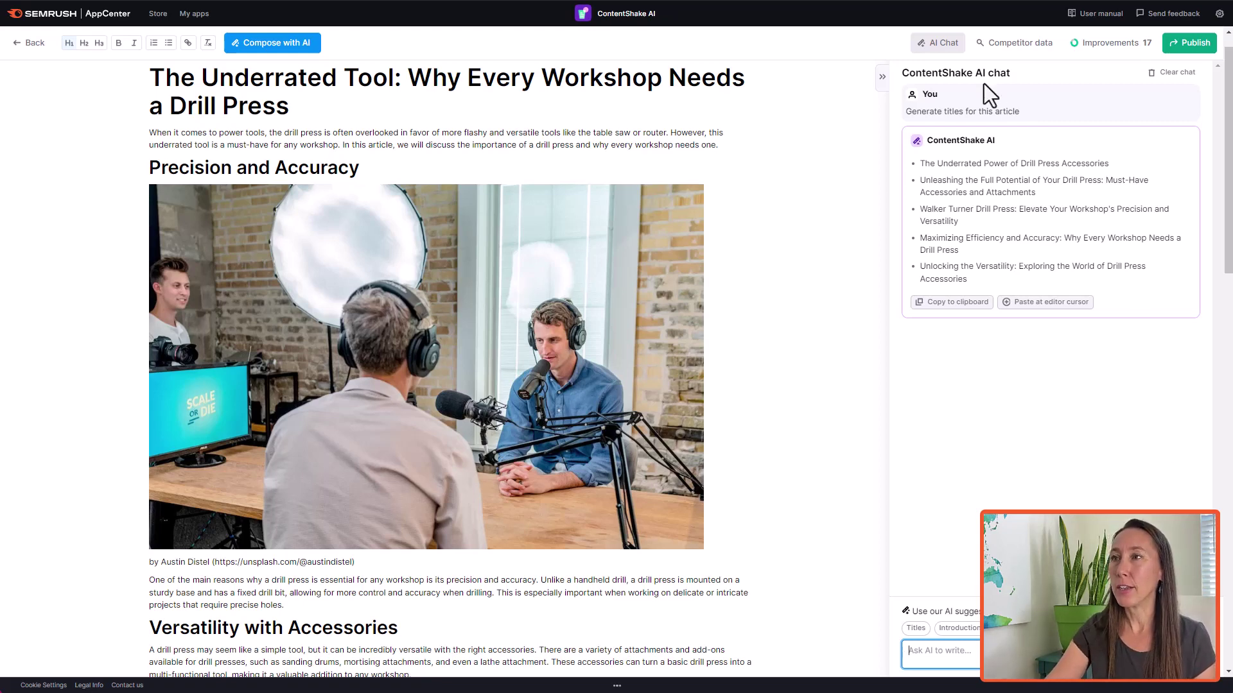
Step: Show competitor data, expanding Introductions and Images and switching to Unsplash drill press photos
{"action": "left_click", "coordinate": [1019, 45]}
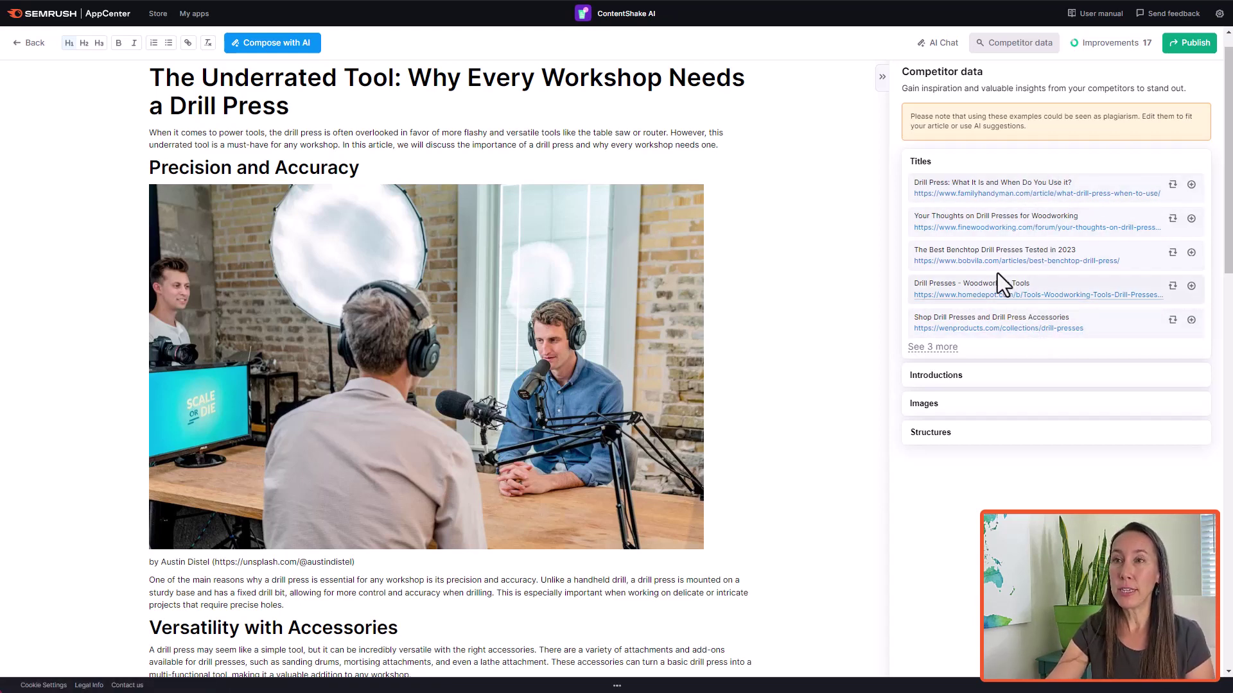
{"action": "left_click", "coordinate": [1025, 377]}
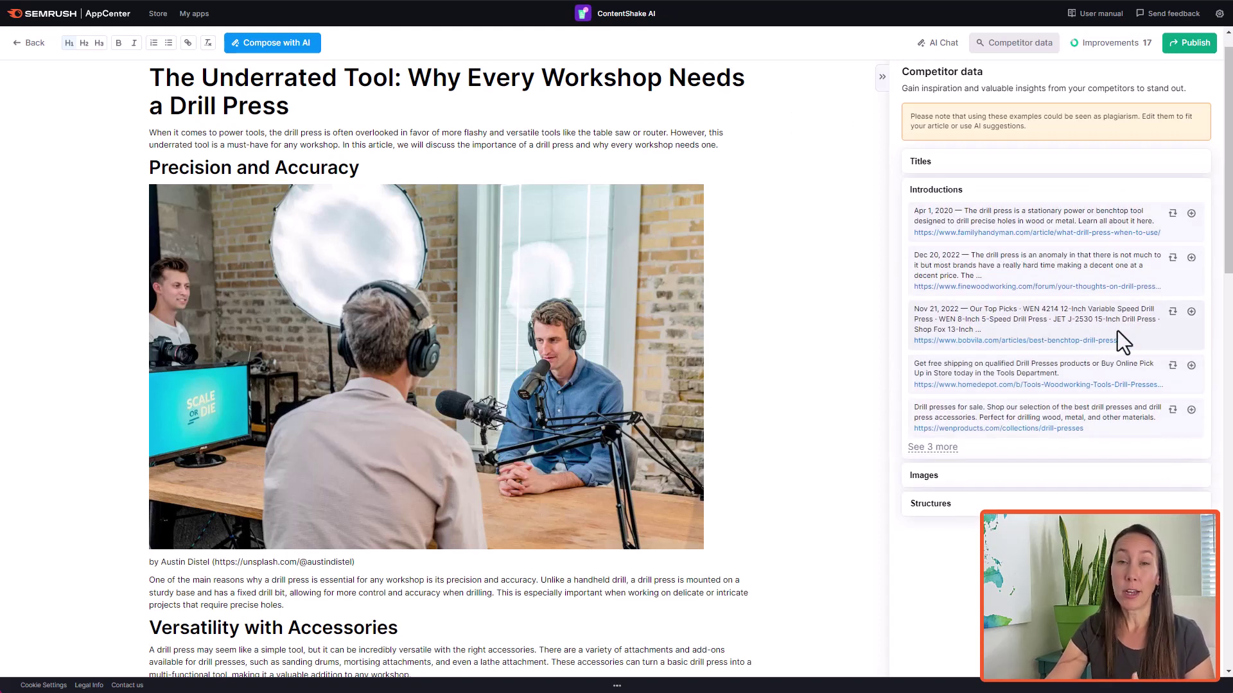
{"action": "left_click", "coordinate": [1035, 475]}
{"action": "left_click", "coordinate": [1117, 267]}
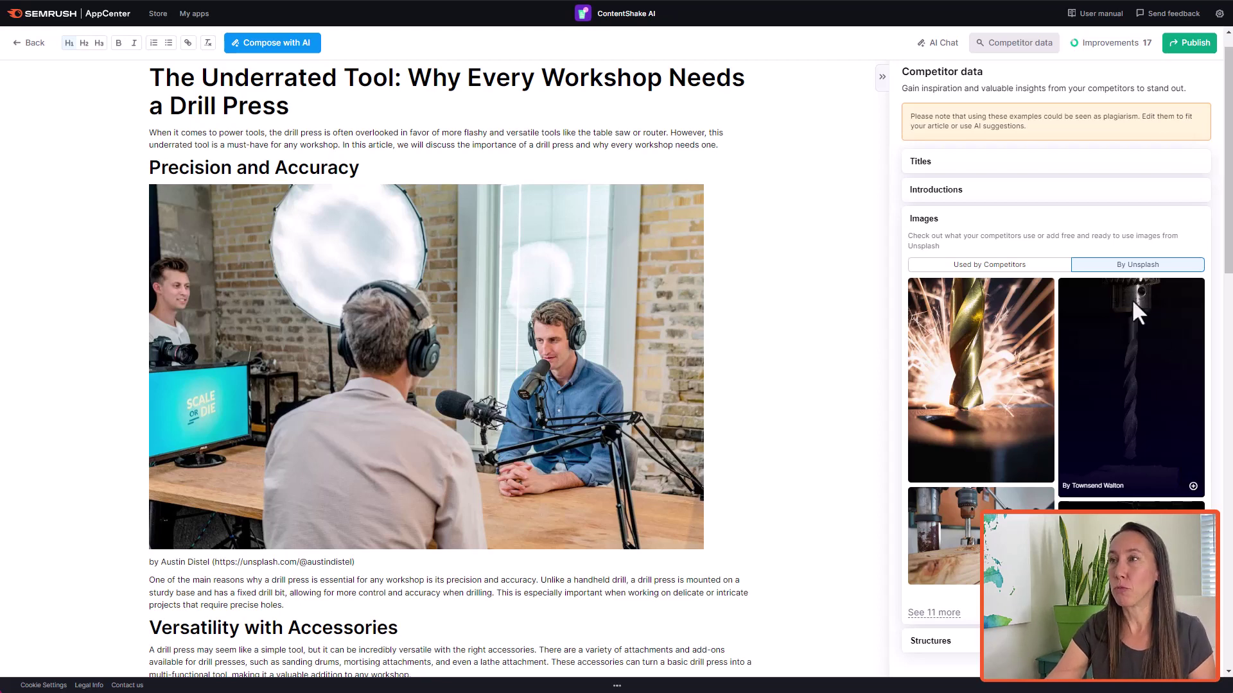
Step: Collapse competitor images and bring up the Improvements list, showing the 80% Perfect score
{"action": "left_click", "coordinate": [978, 223]}
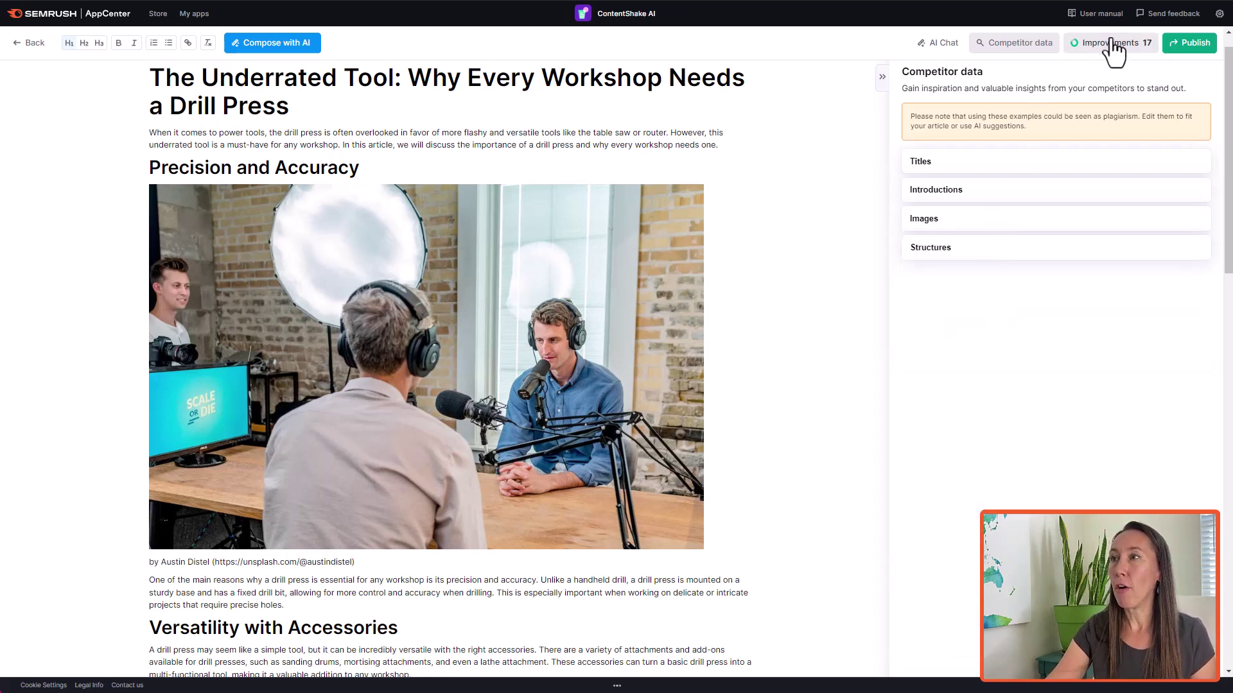
{"action": "left_click", "coordinate": [1069, 54]}
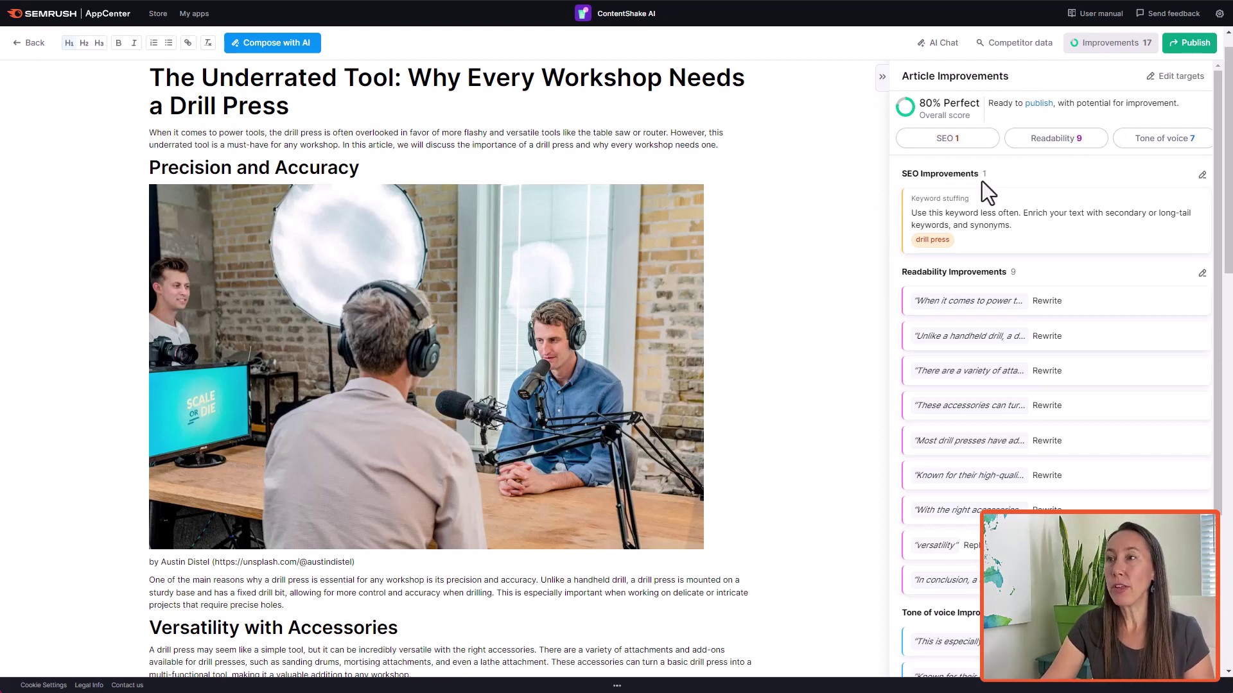
{"action": "mouse_move", "coordinate": [936, 241]}
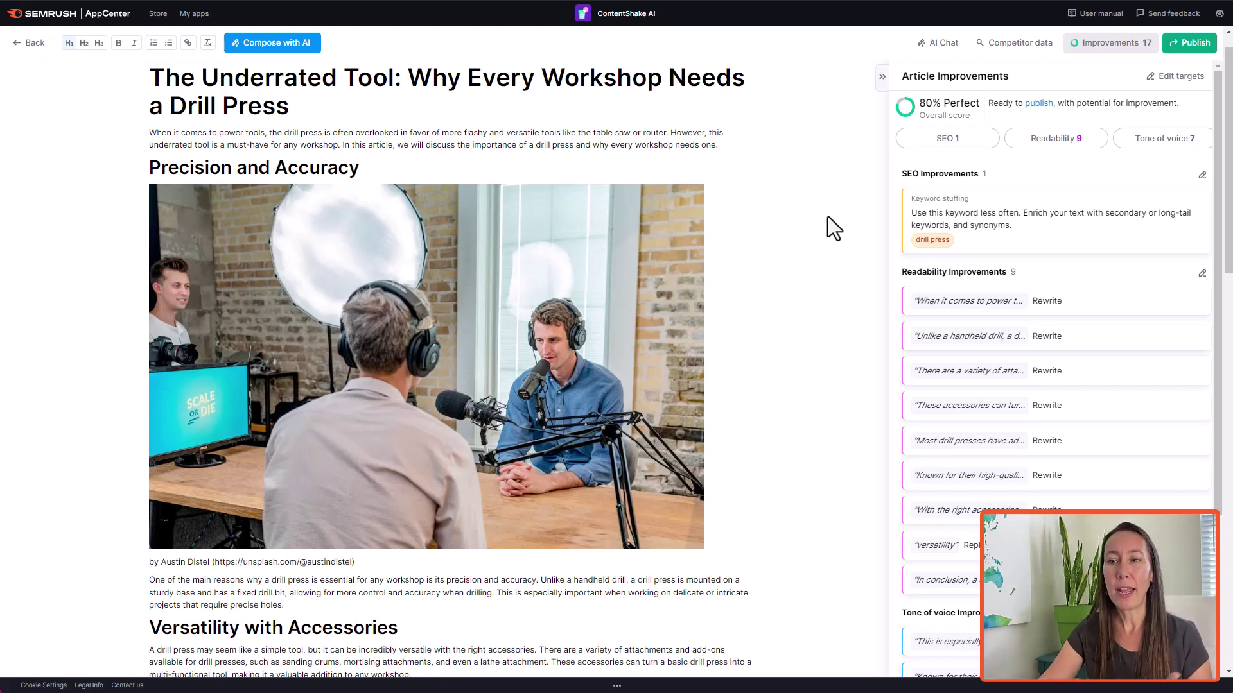
Step: Find the too-complex word 'versatility' flagged in the Versatility with Accessories heading
{"action": "scroll", "coordinate": [944, 309], "scroll_direction": "down", "scroll_amount": 2}
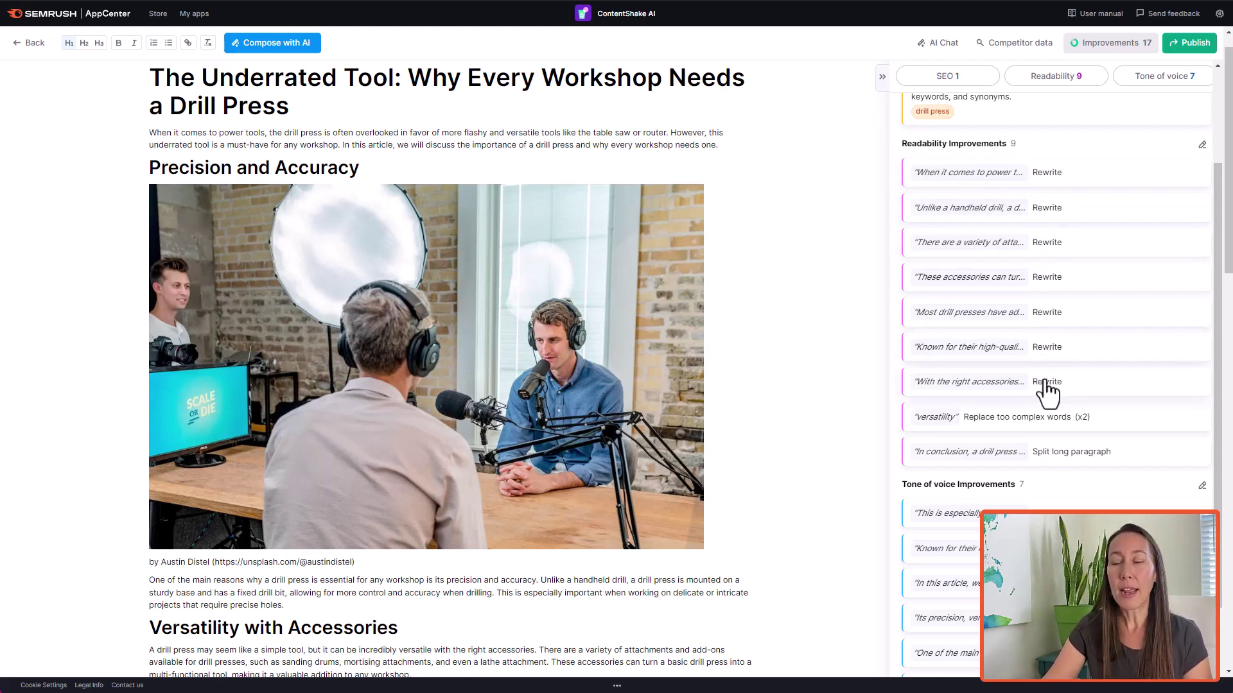
{"action": "left_click", "coordinate": [1000, 424]}
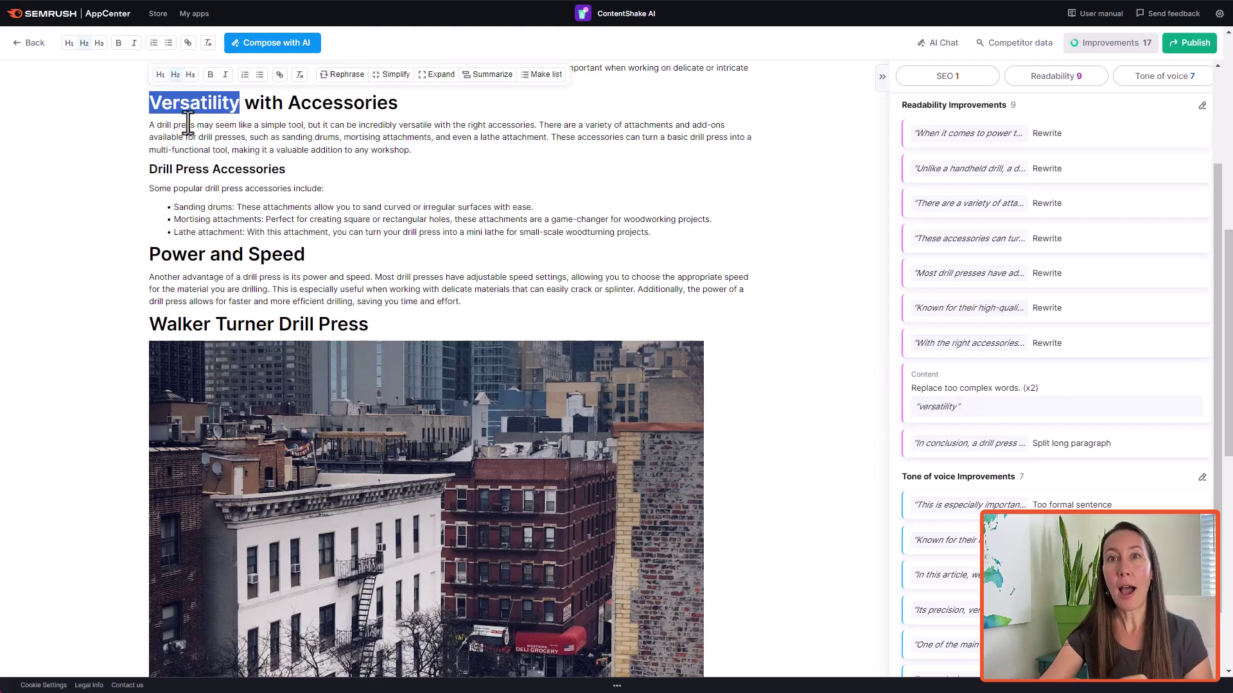
{"action": "left_click", "coordinate": [246, 106]}
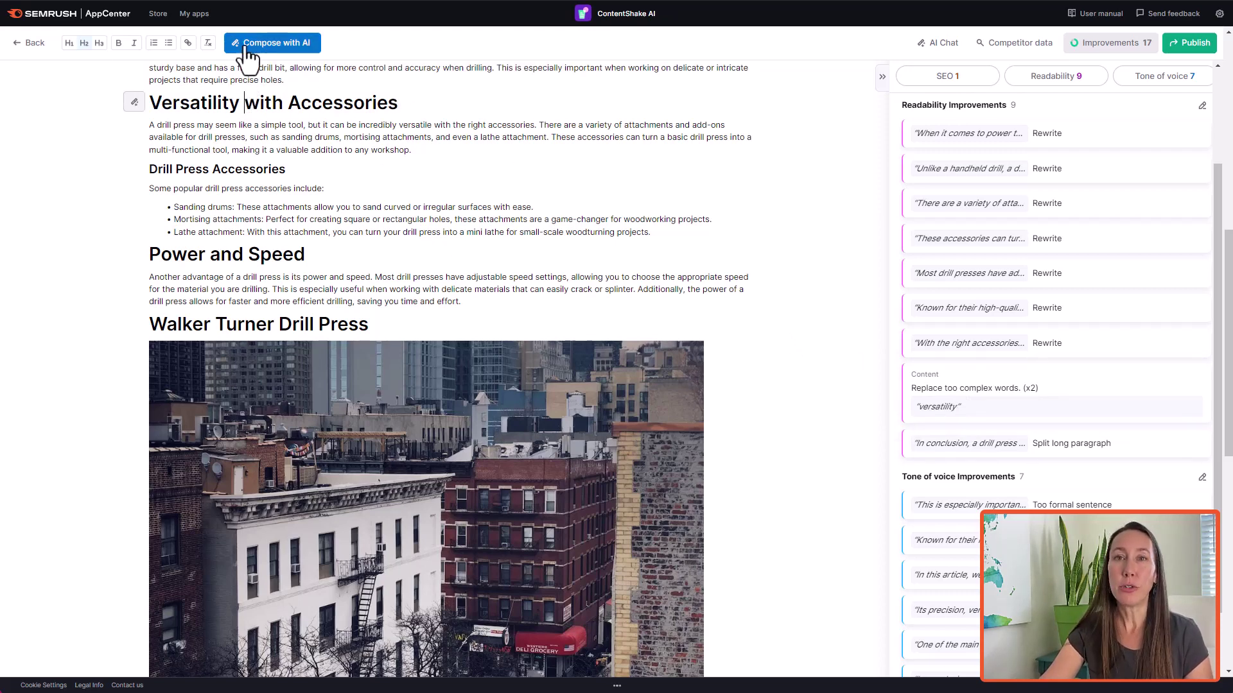
{"action": "left_click", "coordinate": [938, 397]}
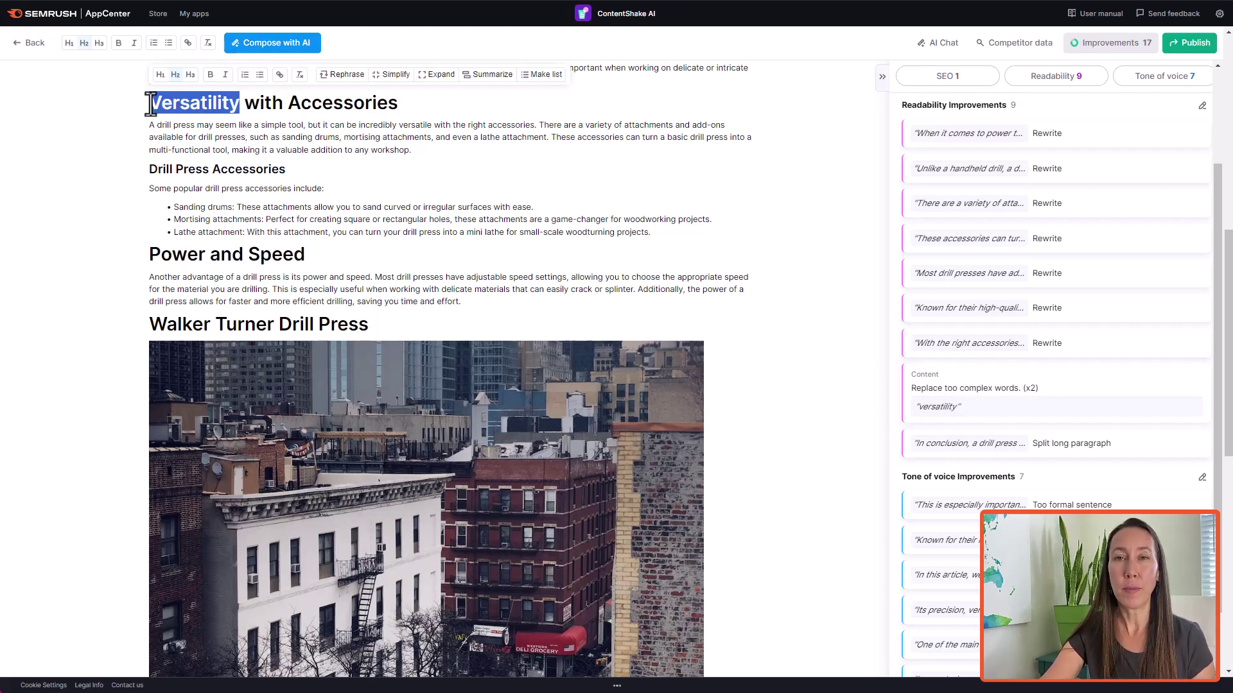
{"action": "left_click_drag", "start_coordinate": [148, 104], "coordinate": [234, 100]}
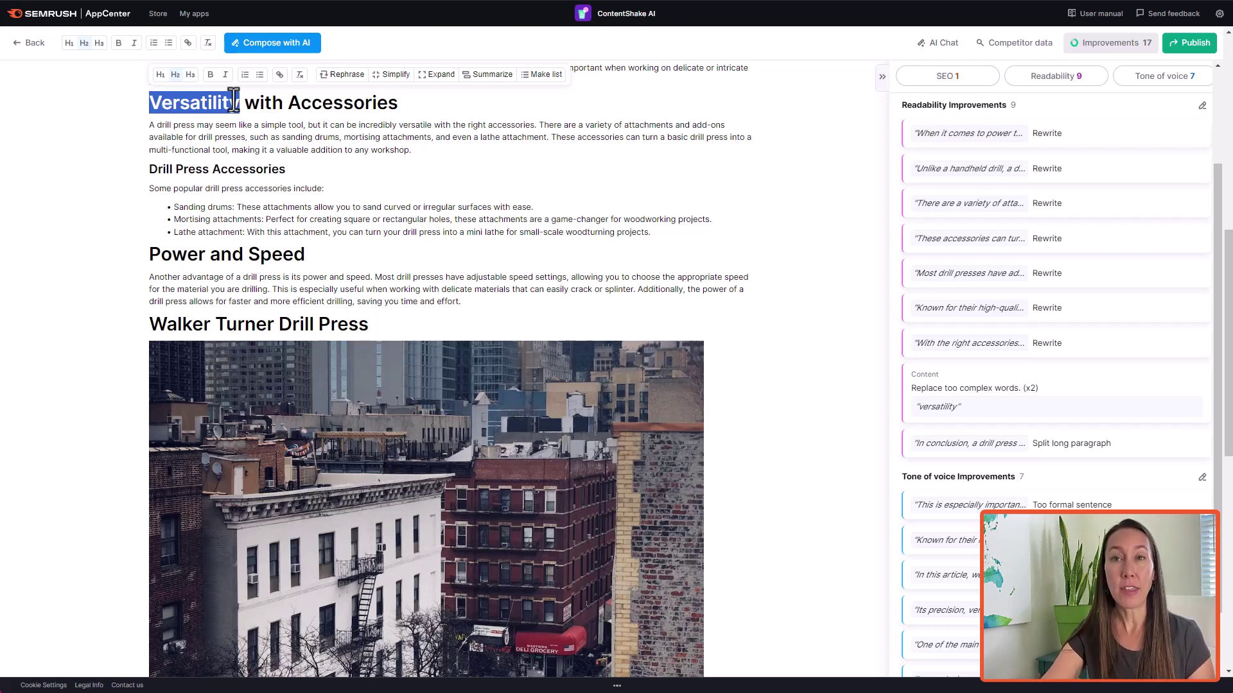
{"action": "left_click", "coordinate": [234, 101]}
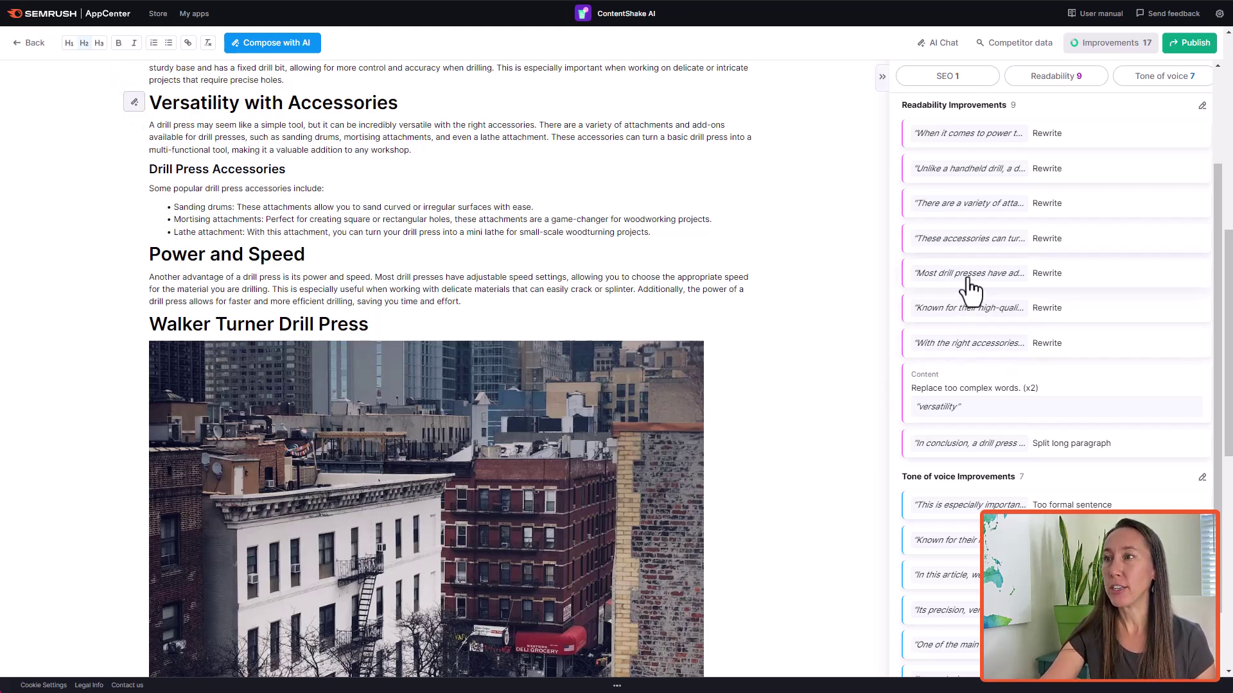
Step: Replace the hard-to-read speed-settings sentence with the AI rephrasing 'The majority of drill presses…'
{"action": "left_click", "coordinate": [963, 210]}
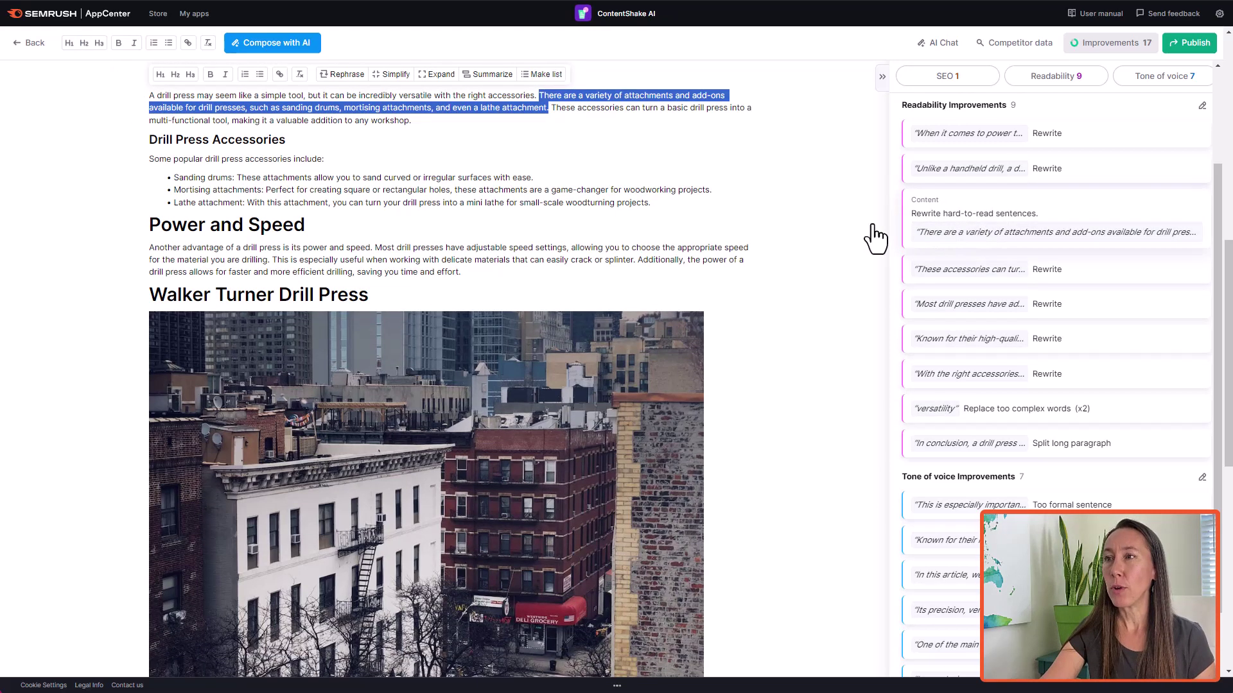
{"action": "left_click", "coordinate": [972, 299]}
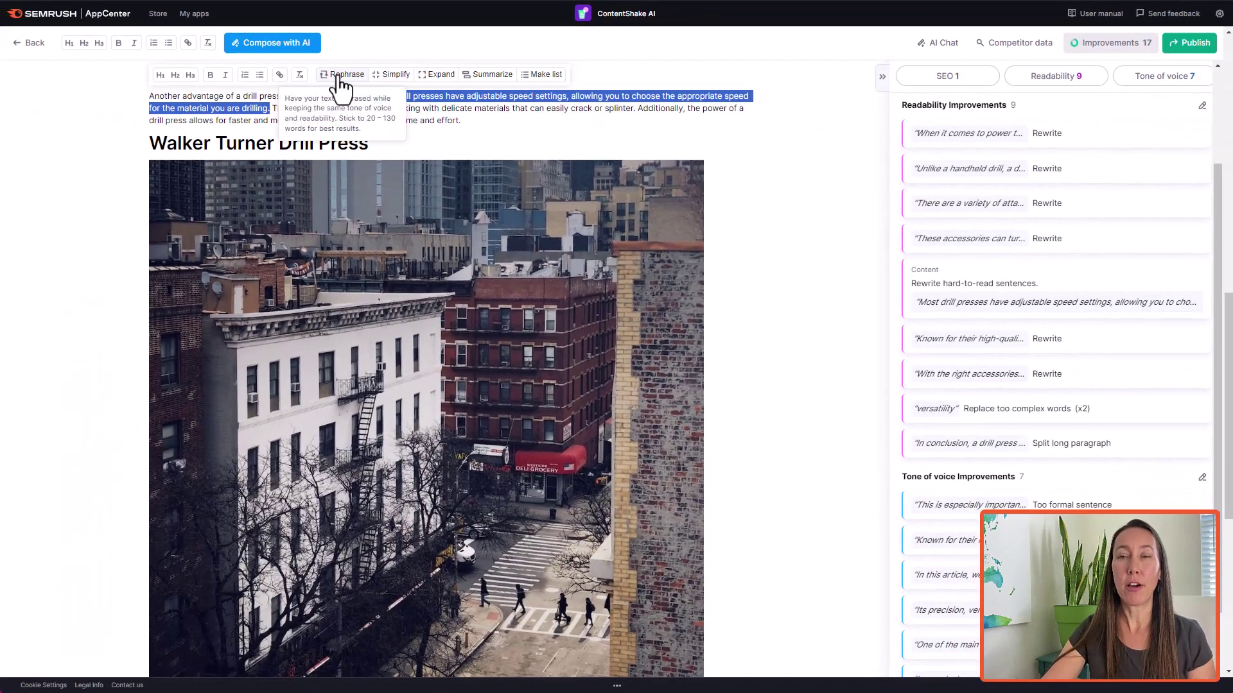
{"action": "left_click", "coordinate": [338, 75]}
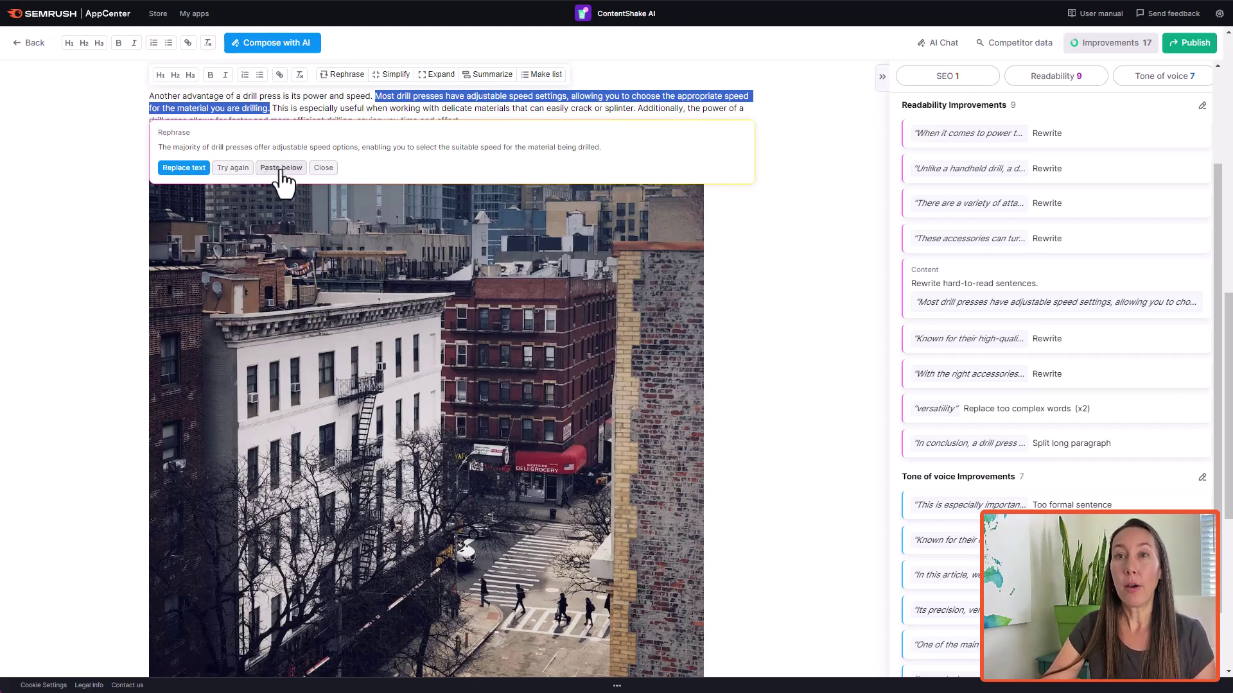
{"action": "left_click", "coordinate": [184, 169]}
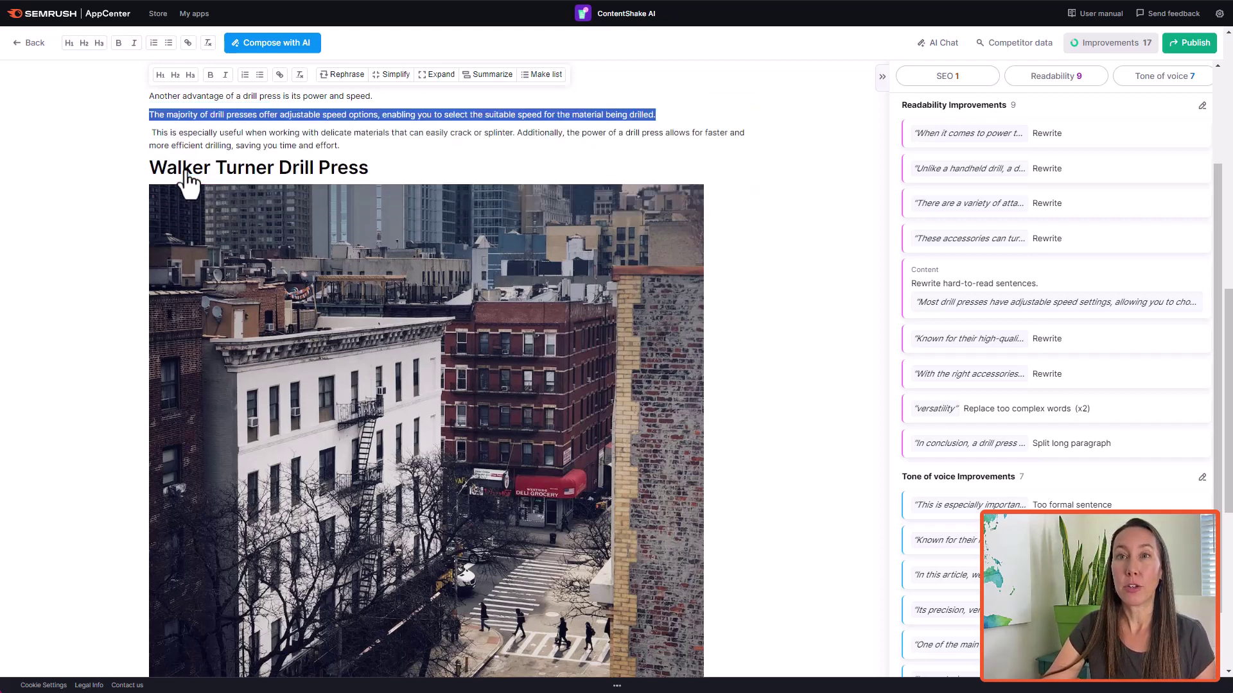
{"action": "left_click", "coordinate": [255, 116]}
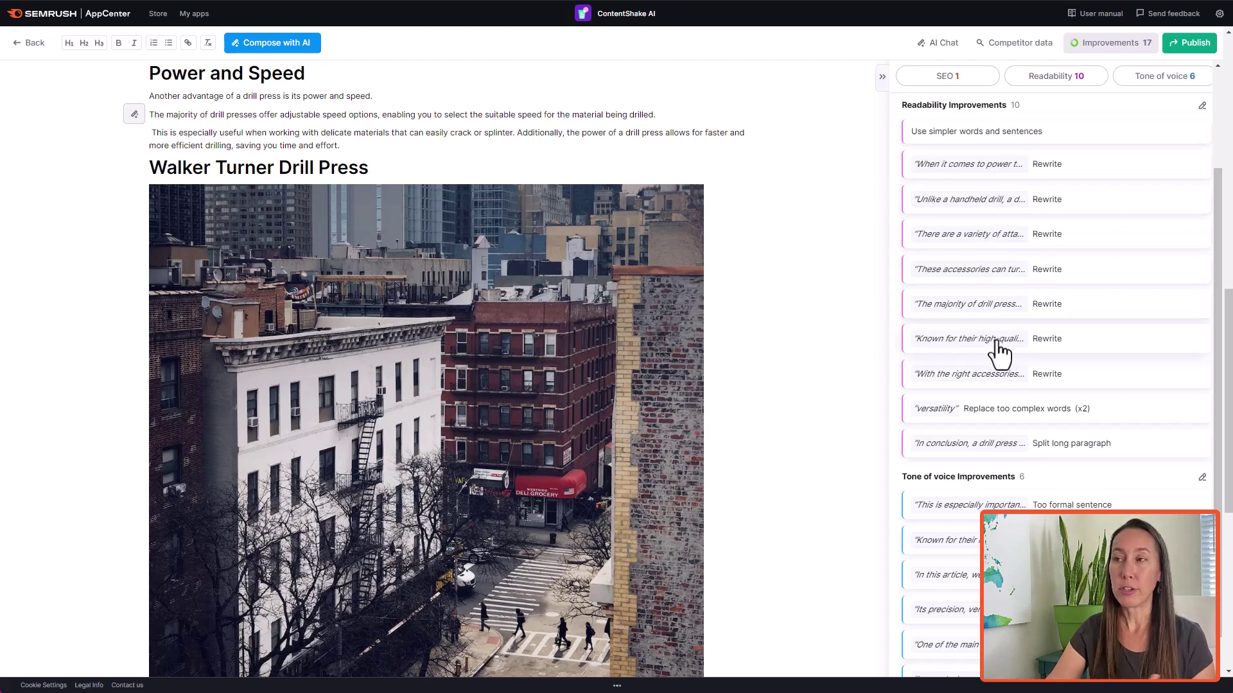
Step: Swap the too-formal sentence on delicate projects for a regenerated AI rephrasing about accurate holes
{"action": "scroll", "coordinate": [971, 278], "scroll_direction": "down", "scroll_amount": 1}
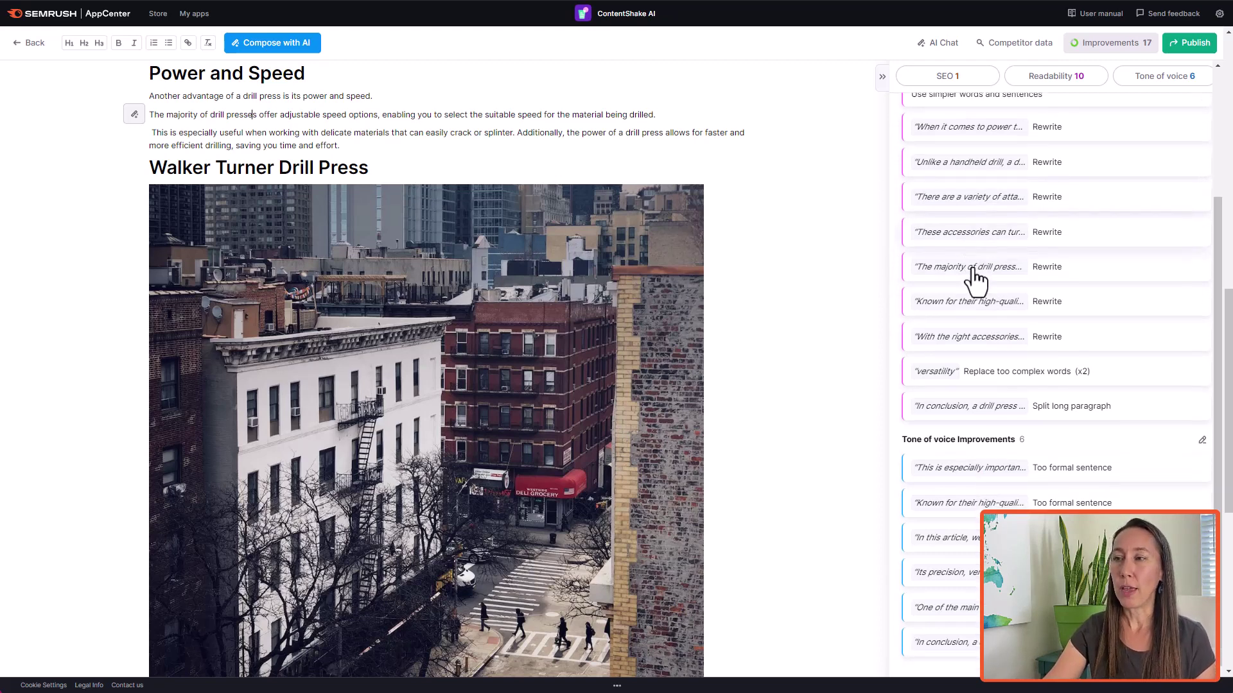
{"action": "left_click", "coordinate": [975, 475]}
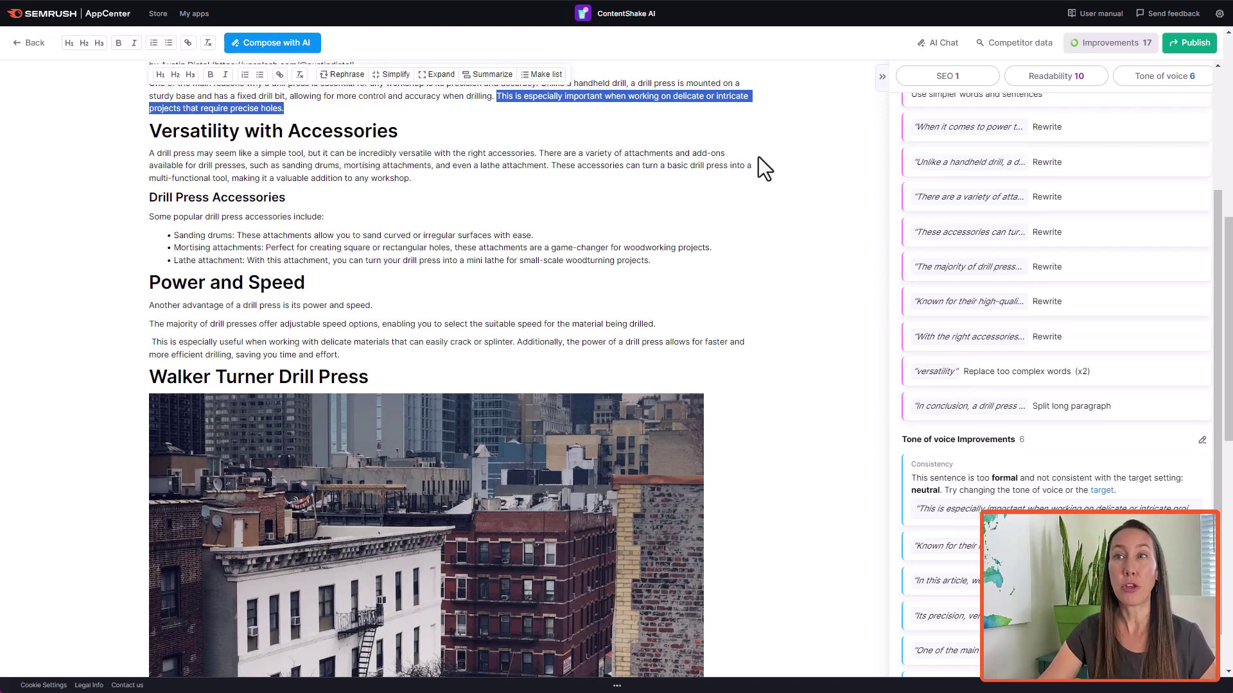
{"action": "left_click", "coordinate": [342, 75]}
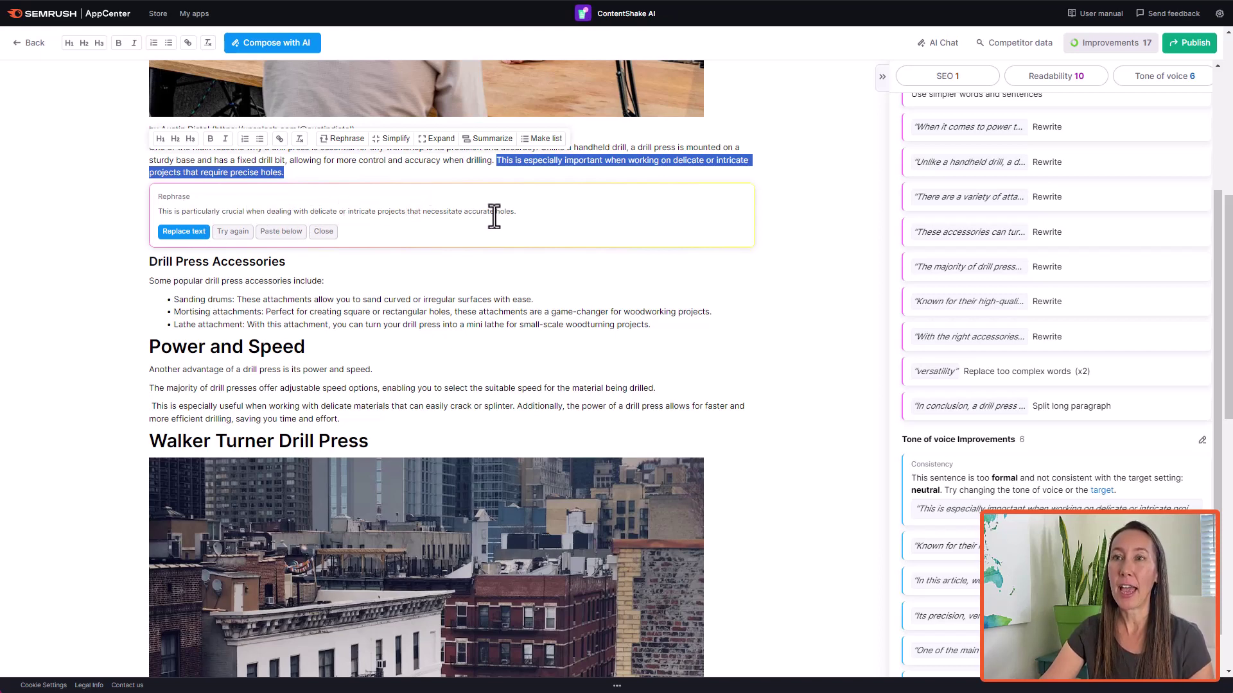
{"action": "left_click", "coordinate": [233, 231]}
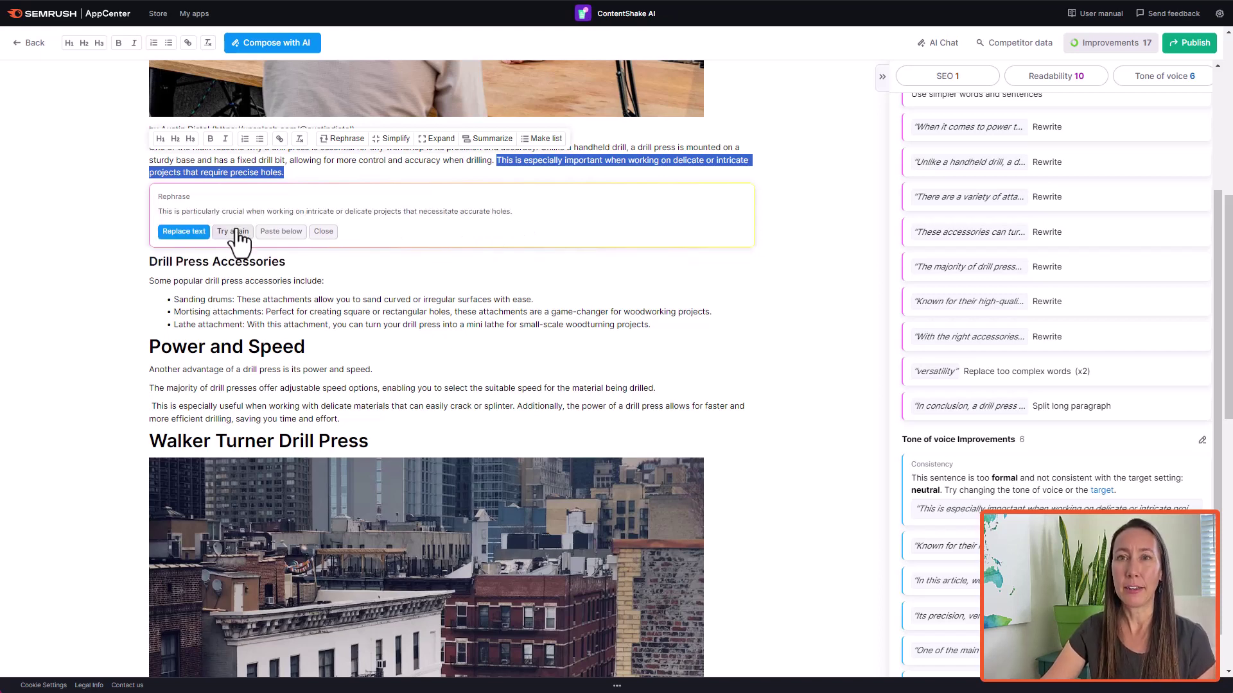
{"action": "left_click", "coordinate": [183, 233]}
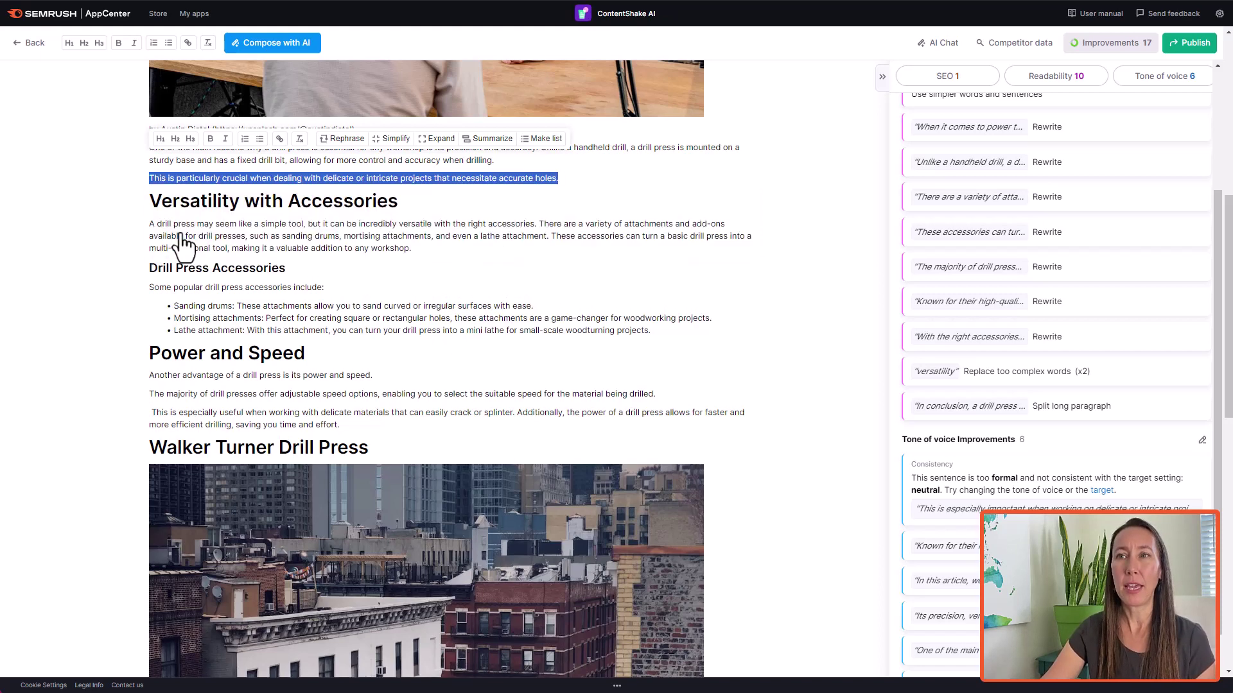
{"action": "left_click", "coordinate": [578, 184]}
{"action": "scroll", "coordinate": [691, 273], "scroll_direction": "down", "scroll_amount": 1}
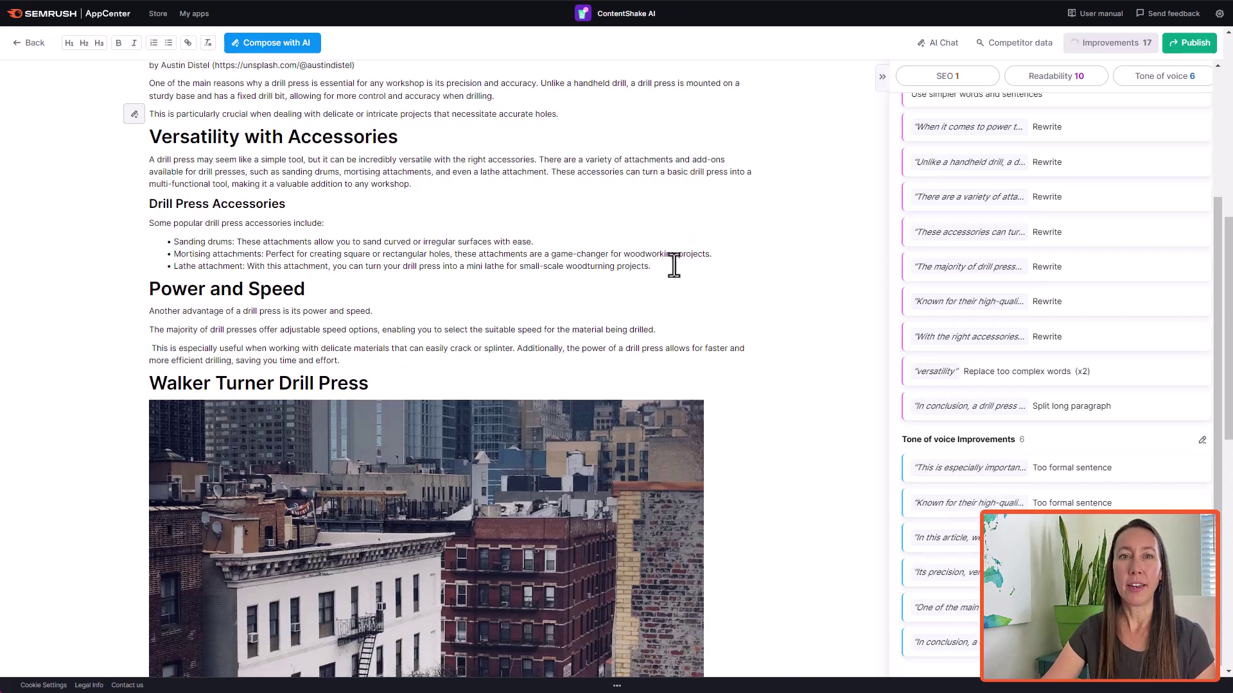
Step: Insert an empty paragraph after the Power and Speed paragraph ending 'saving you time and effort.'
{"action": "left_click", "coordinate": [355, 364]}
{"action": "key", "text": "Return"}
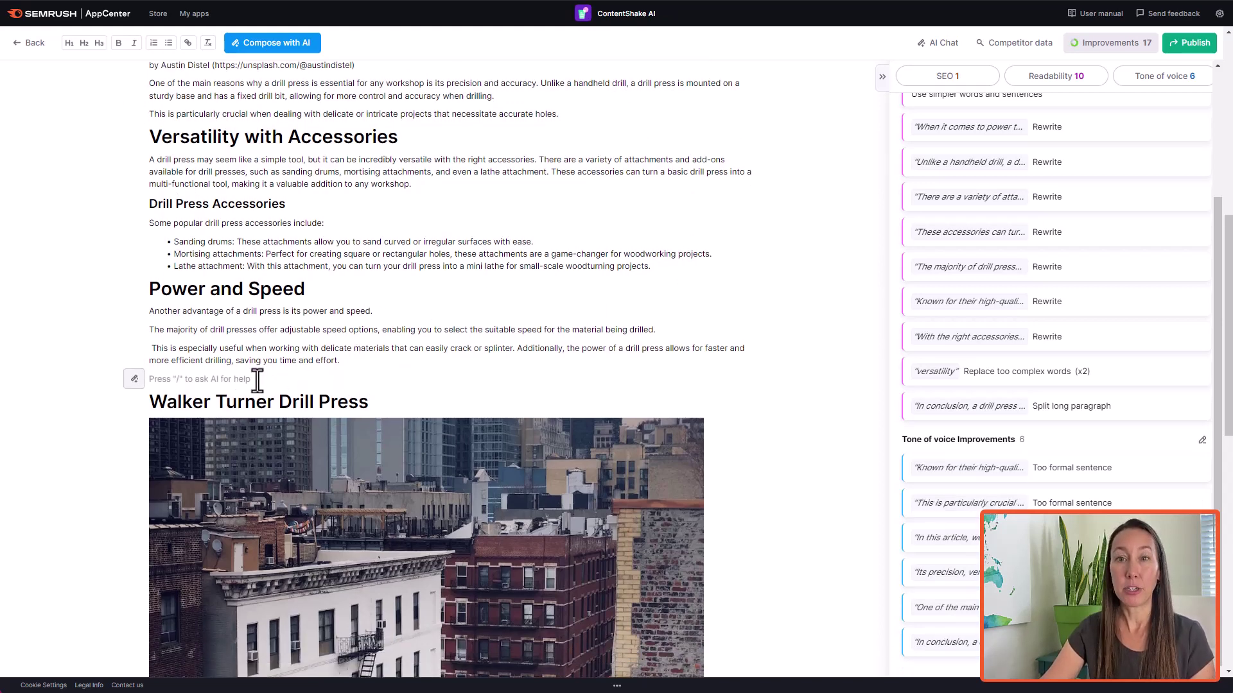
{"action": "left_click", "coordinate": [134, 379]}
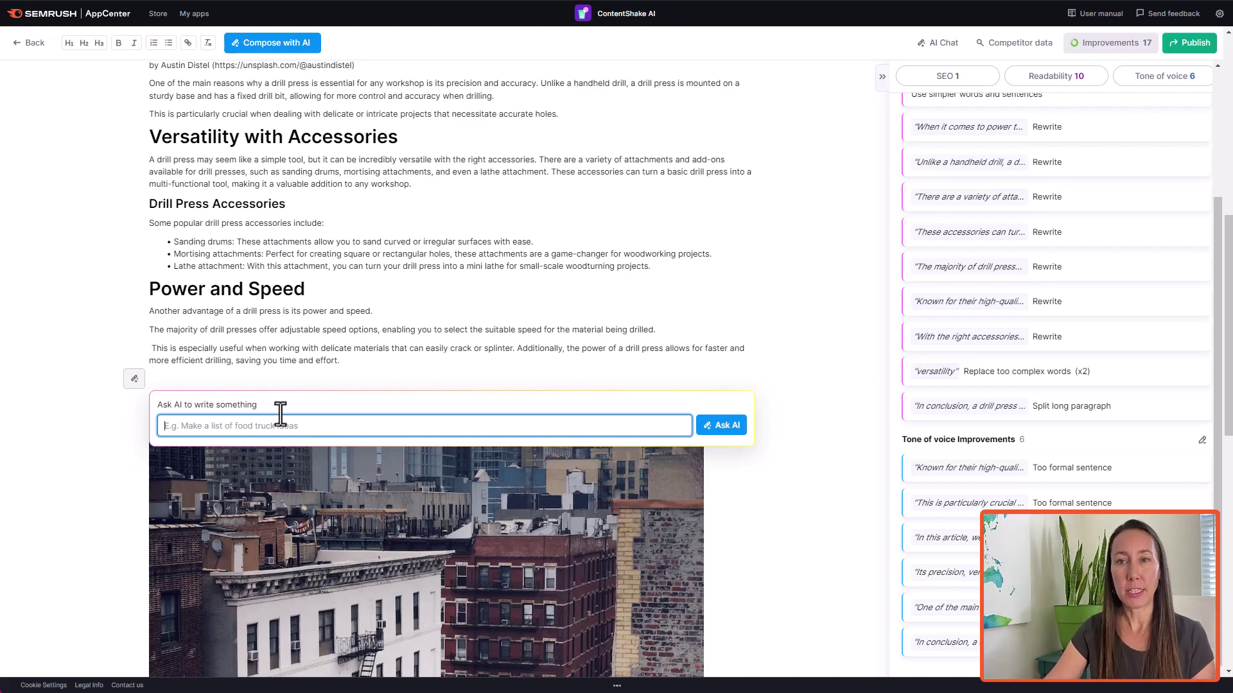
{"action": "left_click", "coordinate": [327, 377]}
Step: Expand the Power and Speed paragraphs with AI and paste the expanded passage below them
{"action": "left_click_drag", "start_coordinate": [357, 359], "coordinate": [141, 314]}
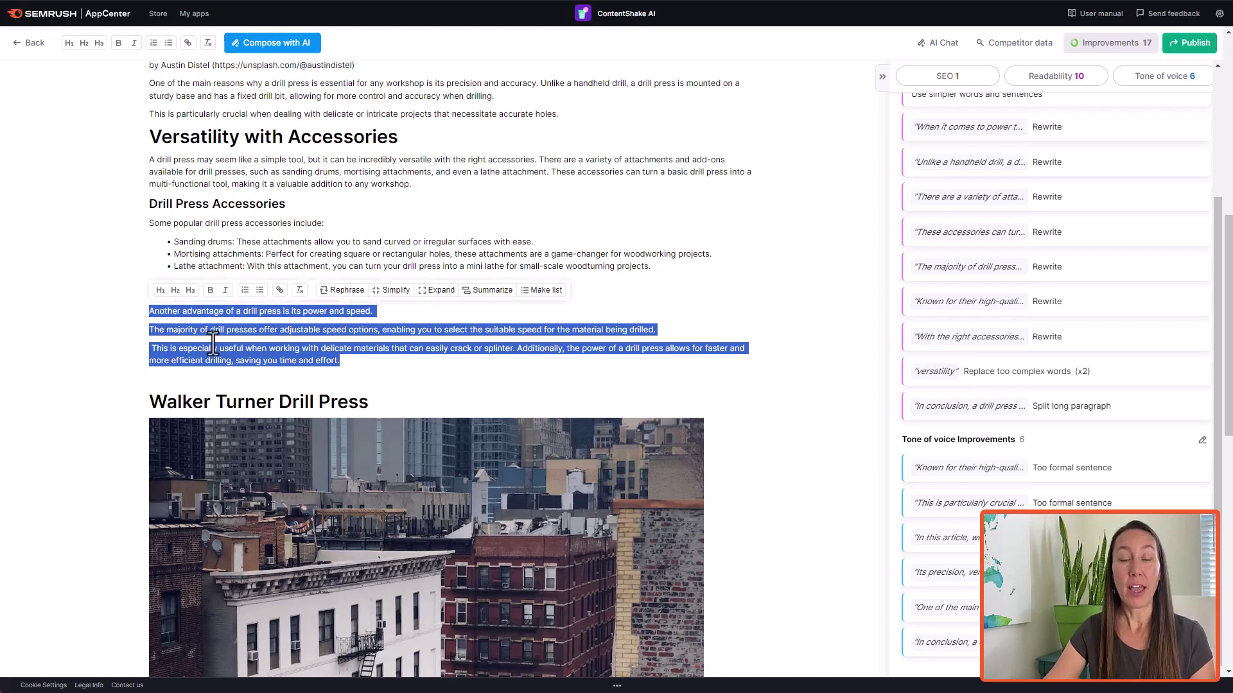
{"action": "left_click", "coordinate": [435, 294]}
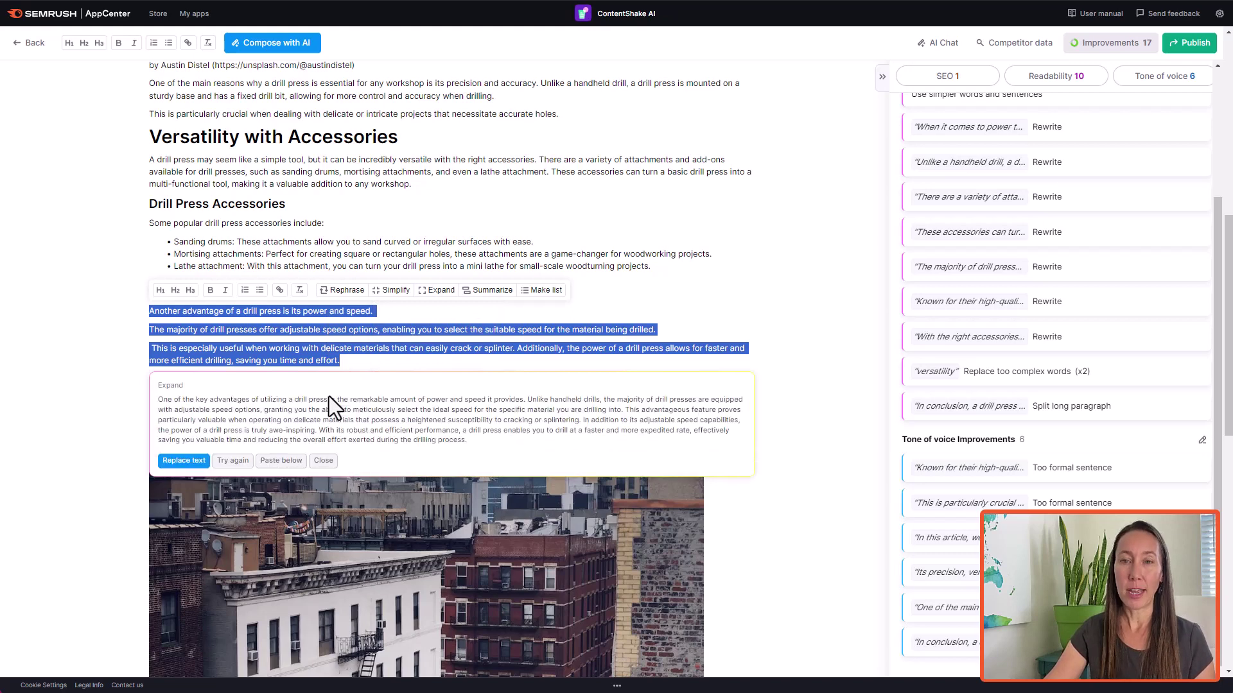
{"action": "left_click", "coordinate": [273, 462]}
{"action": "scroll", "coordinate": [282, 333], "scroll_direction": "up", "scroll_amount": 2}
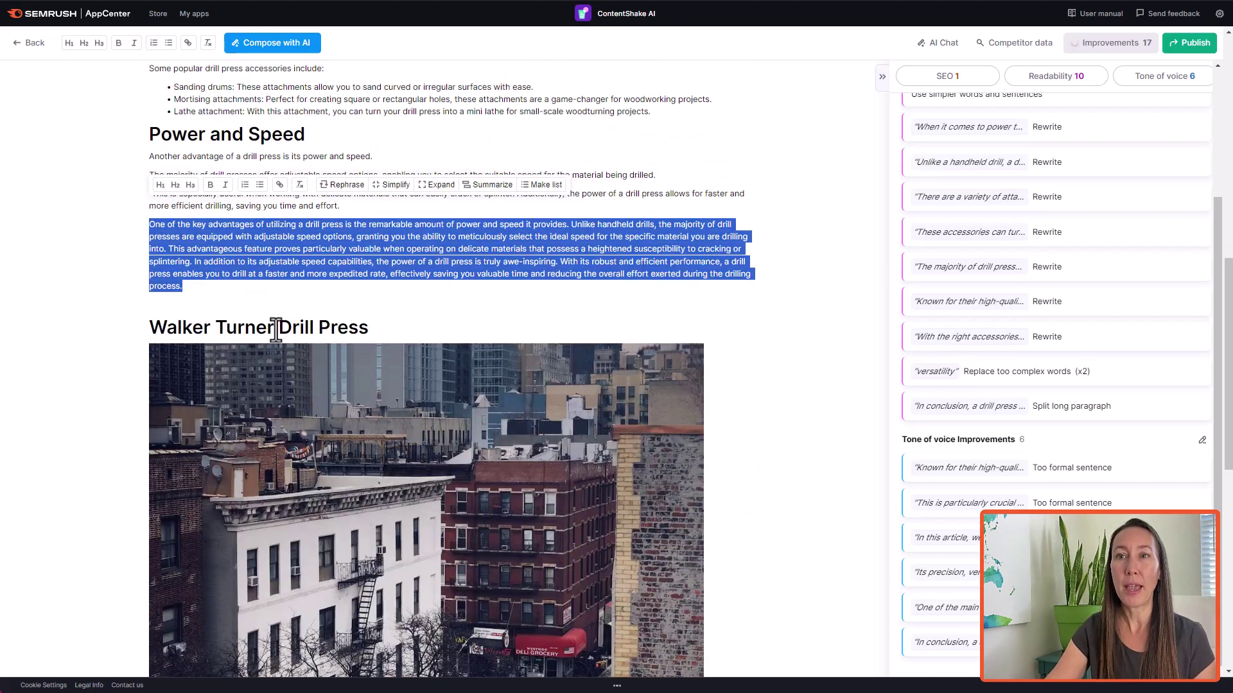
{"action": "left_click", "coordinate": [273, 252]}
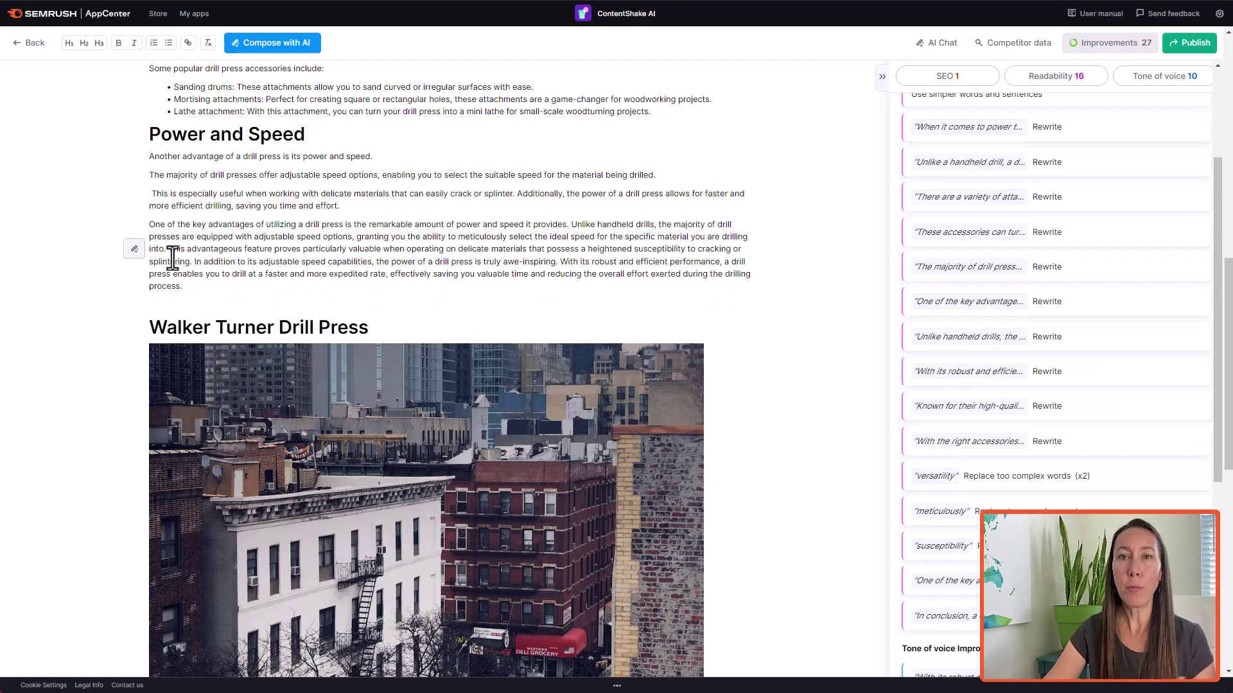
{"action": "key", "text": "Return"}
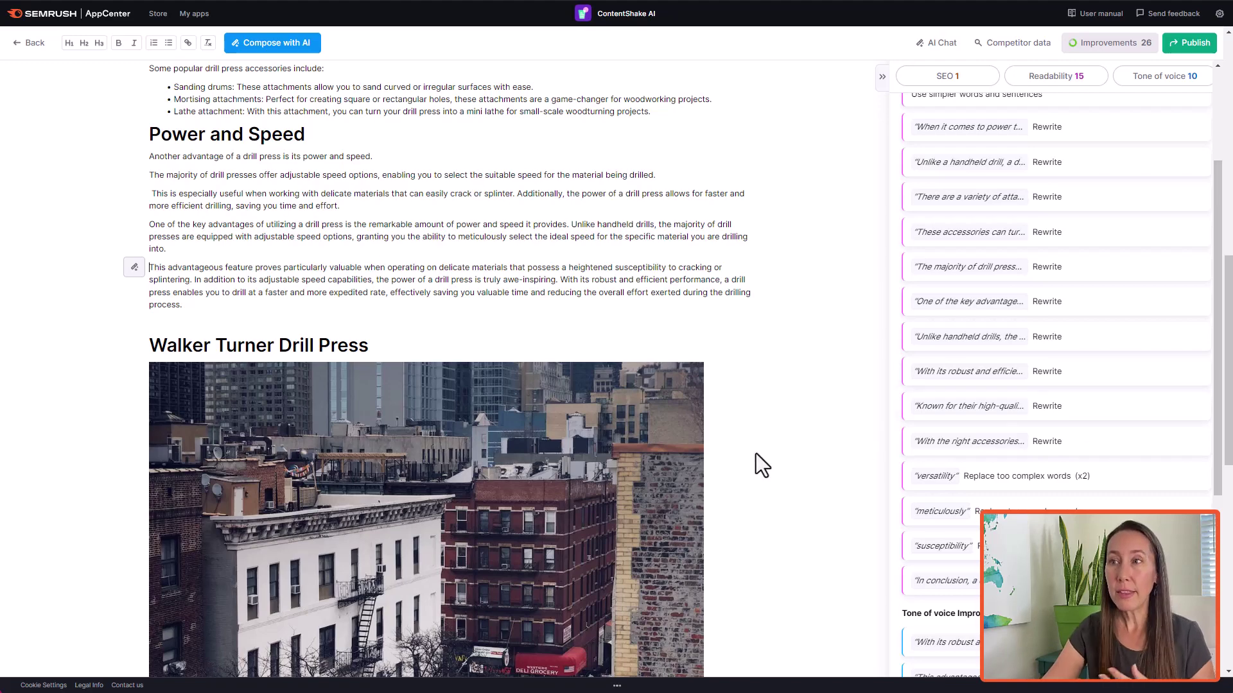
{"action": "scroll", "coordinate": [754, 454], "scroll_direction": "up", "scroll_amount": 5}
{"action": "scroll", "coordinate": [753, 454], "scroll_direction": "up", "scroll_amount": 4}
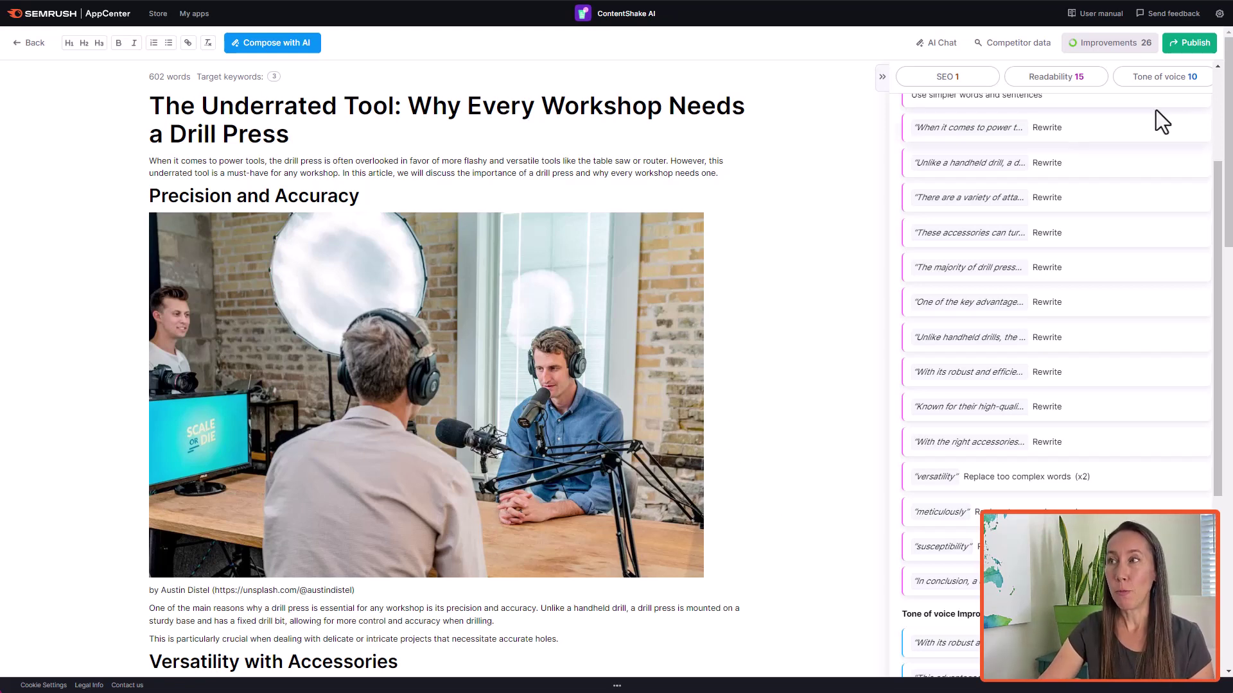
Step: Review the Publish options: the WordPress plugin page and the read-only share link
{"action": "left_click", "coordinate": [1190, 56]}
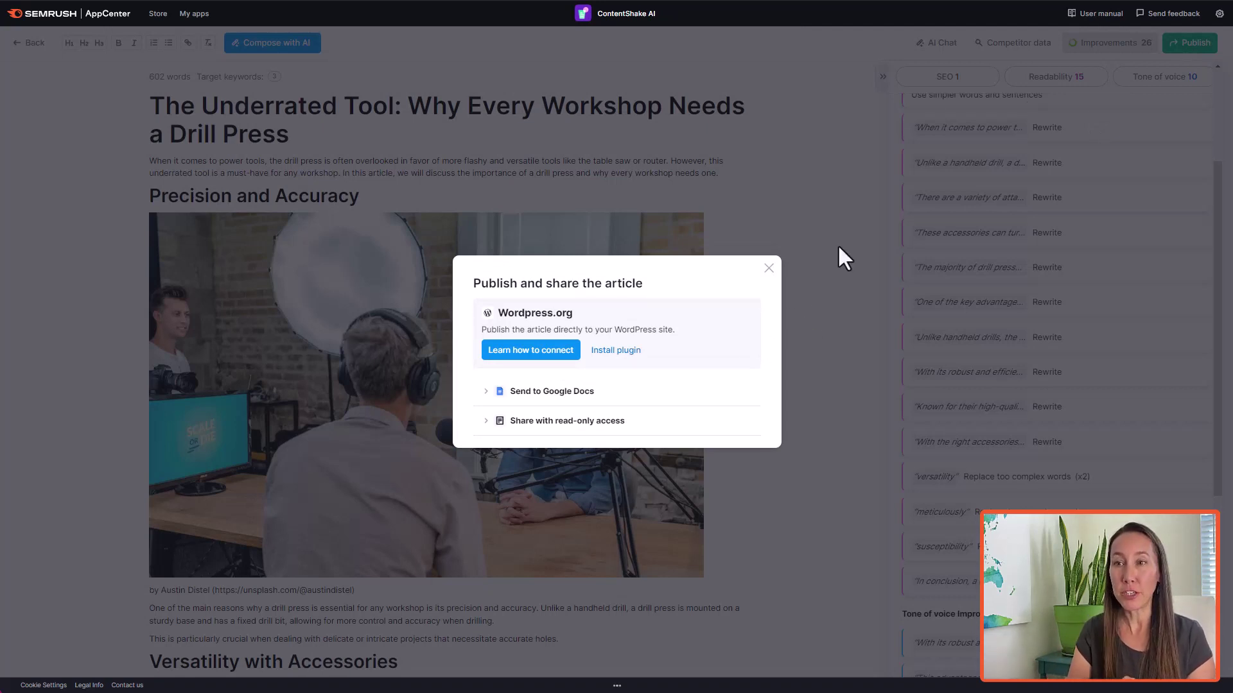
{"action": "left_click", "coordinate": [623, 360]}
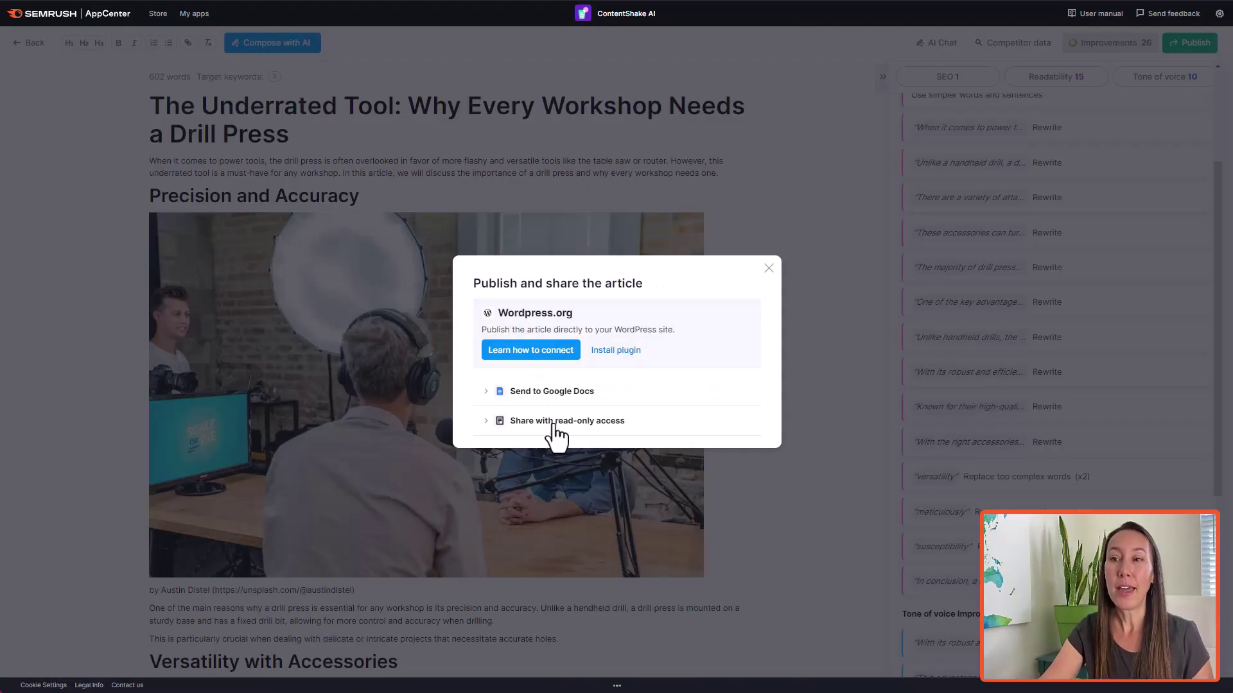
{"action": "left_click", "coordinate": [554, 423]}
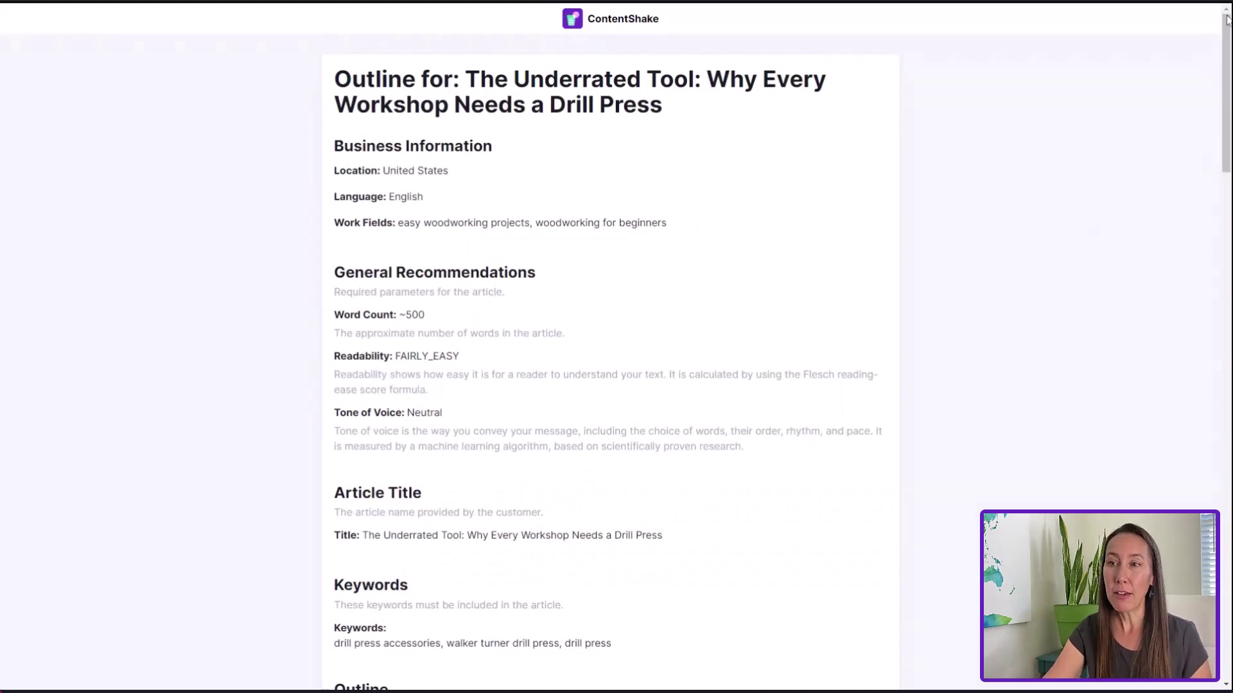
{"action": "scroll", "coordinate": [1228, 27], "scroll_direction": "down", "scroll_amount": 3}
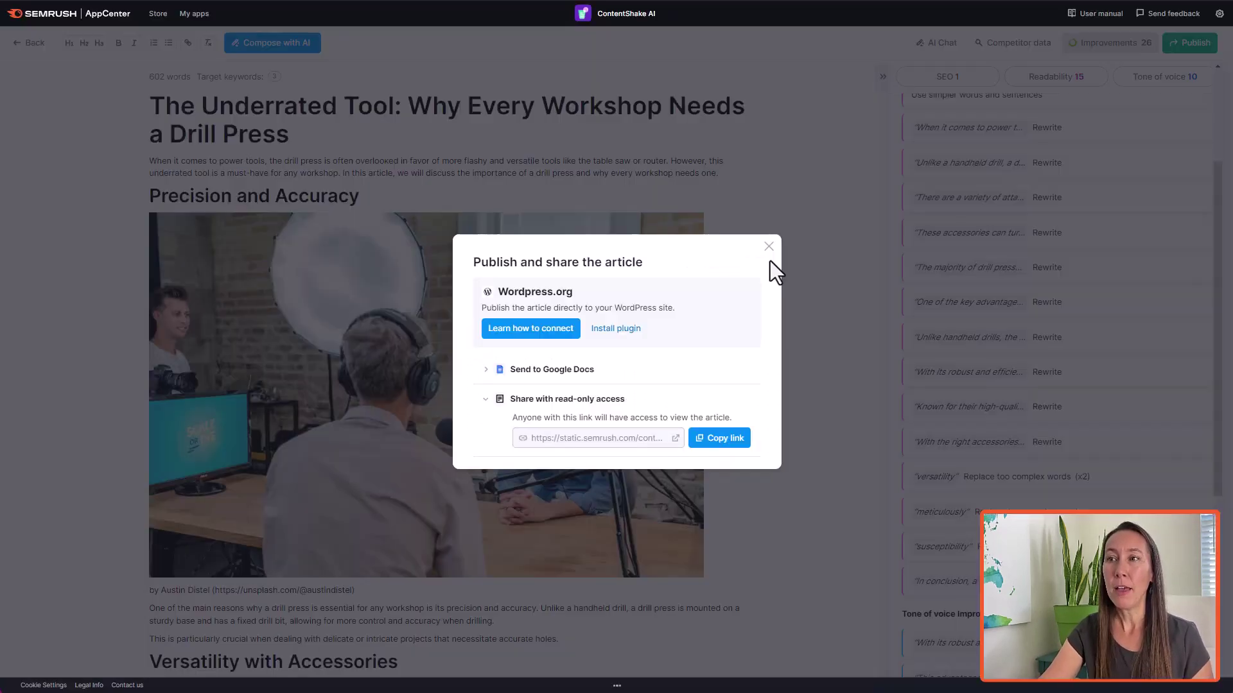
{"action": "left_click", "coordinate": [769, 248]}
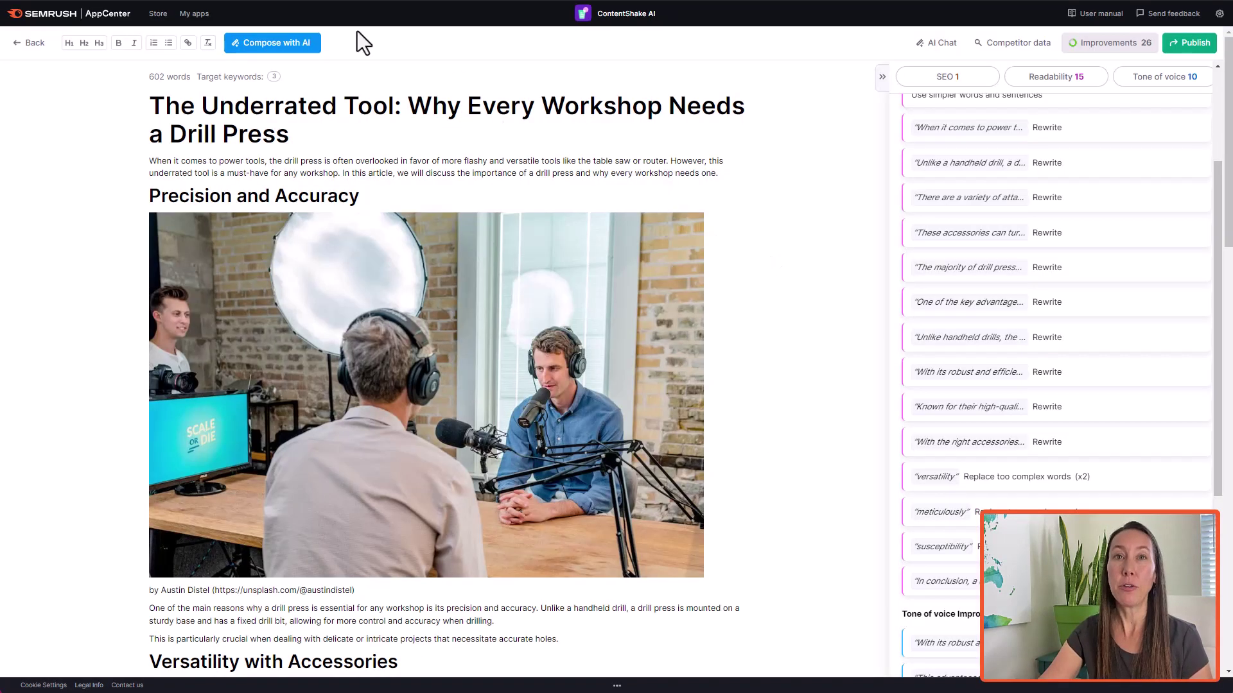
Step: Leave the editor and view the My articles list with the drill press article
{"action": "left_click", "coordinate": [34, 43]}
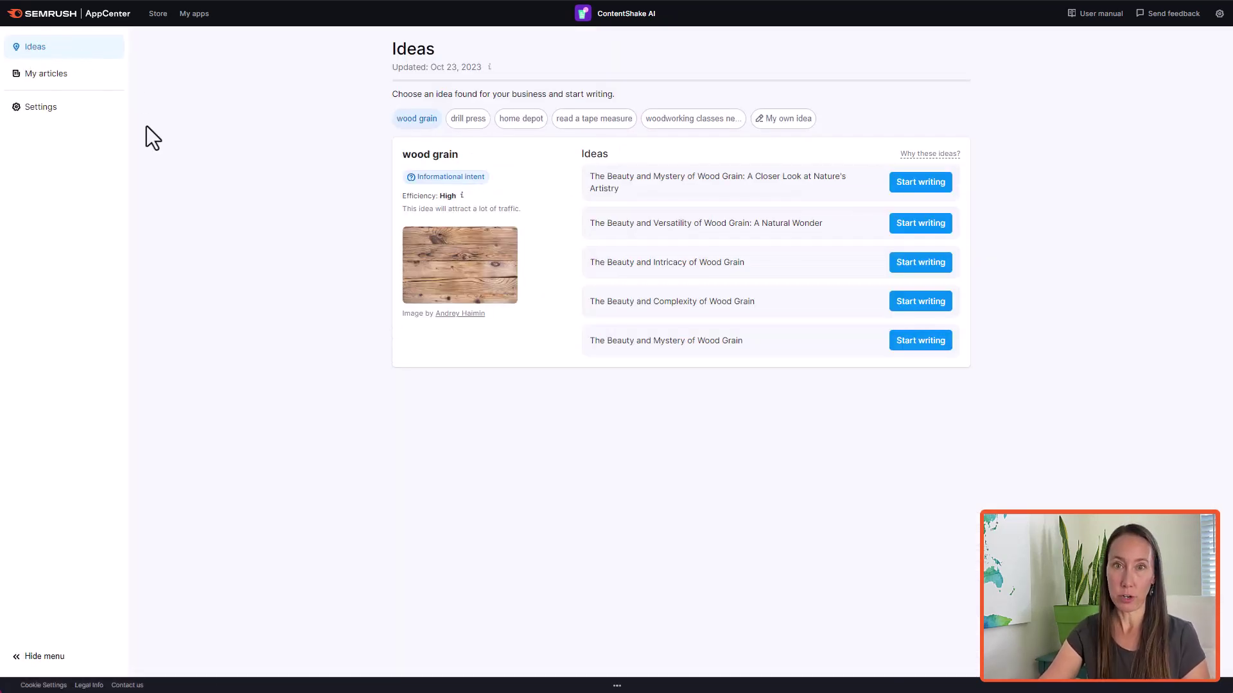
{"action": "left_click", "coordinate": [52, 77]}
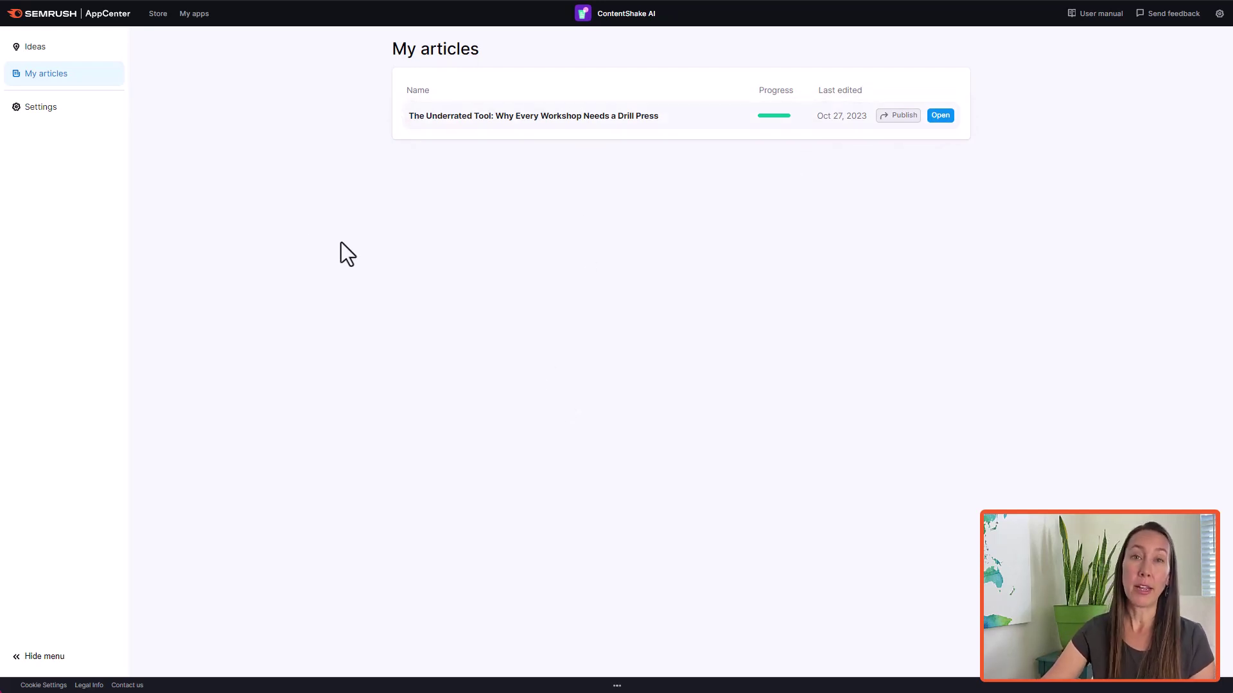
Step: Start a new article from the pasted own idea 'woodworking projects for beginners'
{"action": "left_click", "coordinate": [36, 48]}
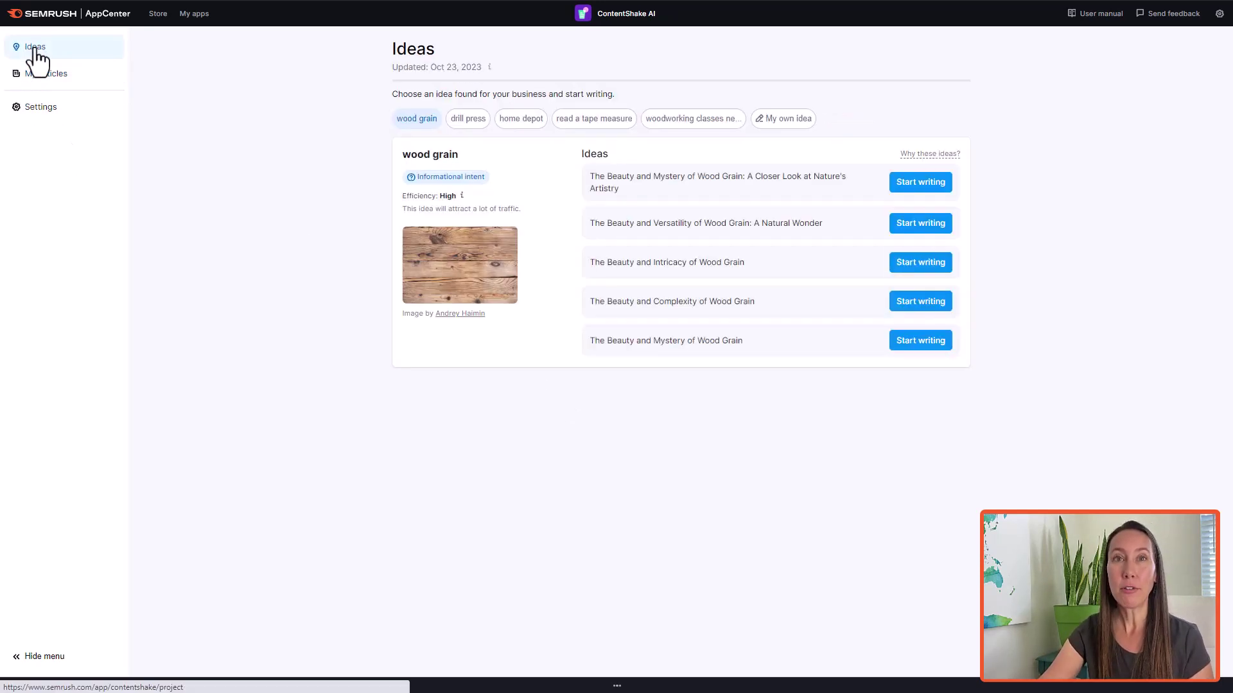
{"action": "left_click", "coordinate": [784, 119]}
{"action": "type", "text": "woodworking projects for beginners"}
{"action": "left_click", "coordinate": [794, 185]}
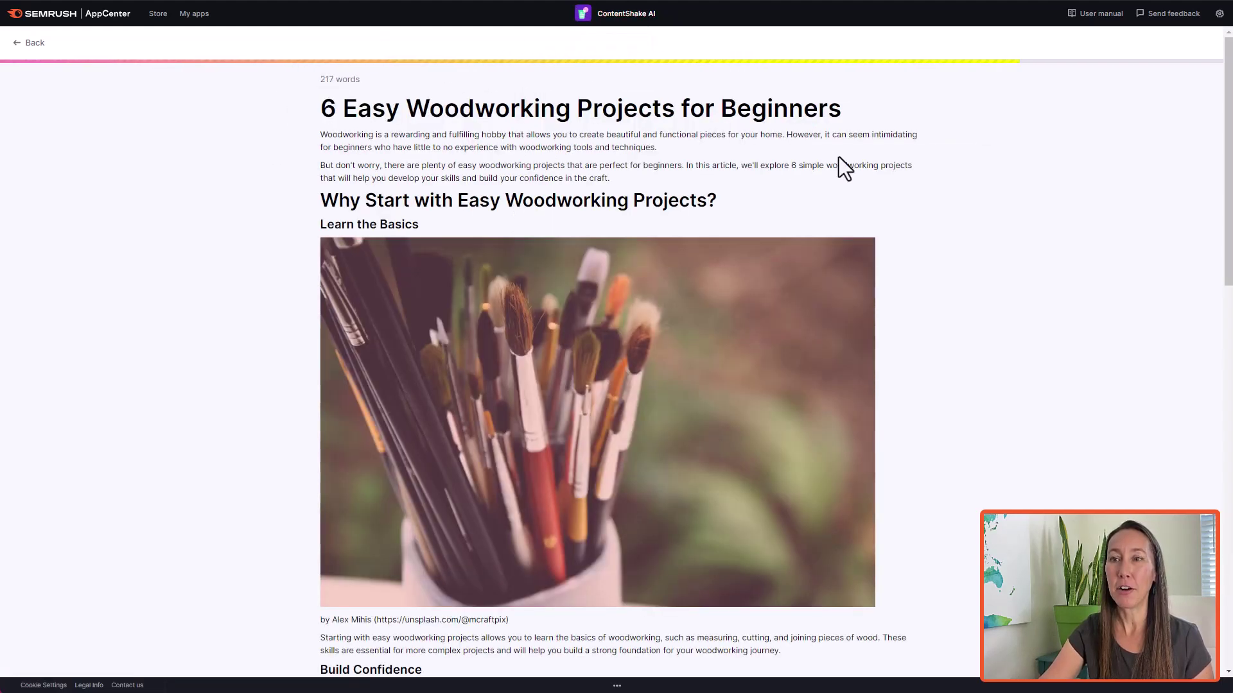
Step: Scroll through the generated '6 Easy Woodworking Projects for Beginners' article, then leave it
{"action": "scroll", "coordinate": [889, 172], "scroll_direction": "down", "scroll_amount": 4}
{"action": "scroll", "coordinate": [889, 172], "scroll_direction": "down", "scroll_amount": 6}
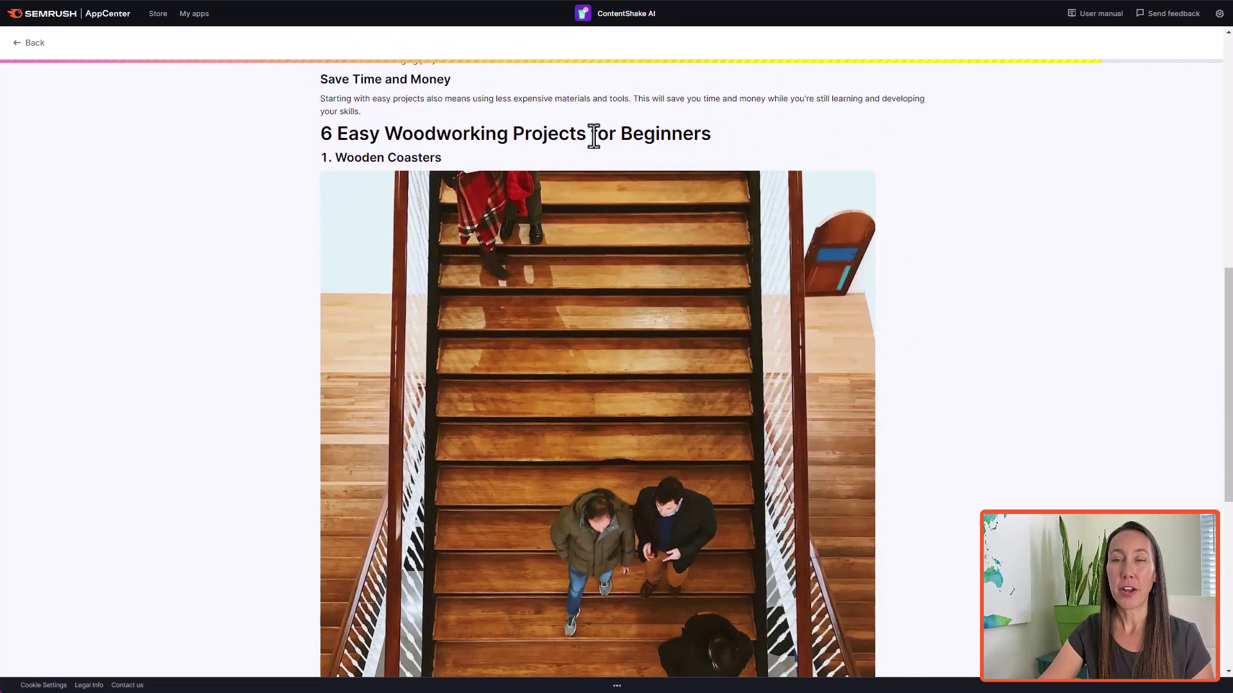
{"action": "scroll", "coordinate": [953, 251], "scroll_direction": "down", "scroll_amount": 1}
{"action": "scroll", "coordinate": [957, 244], "scroll_direction": "down", "scroll_amount": 6}
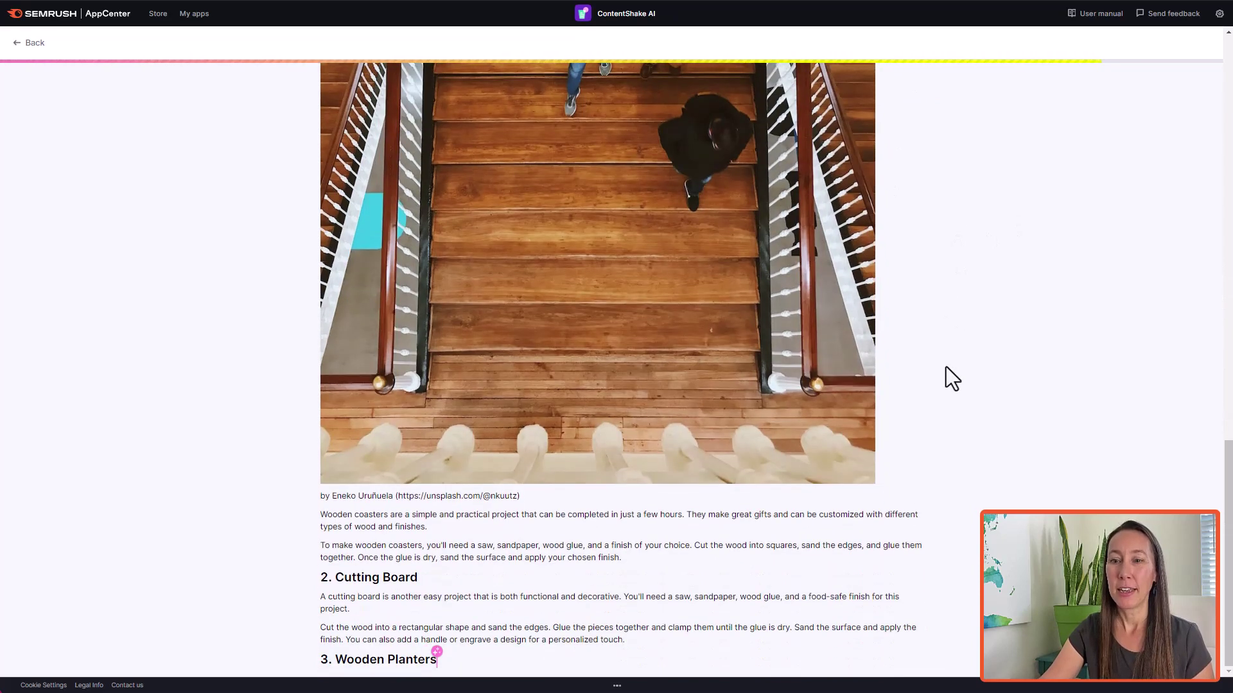
{"action": "scroll", "coordinate": [358, 449], "scroll_direction": "up", "scroll_amount": 6}
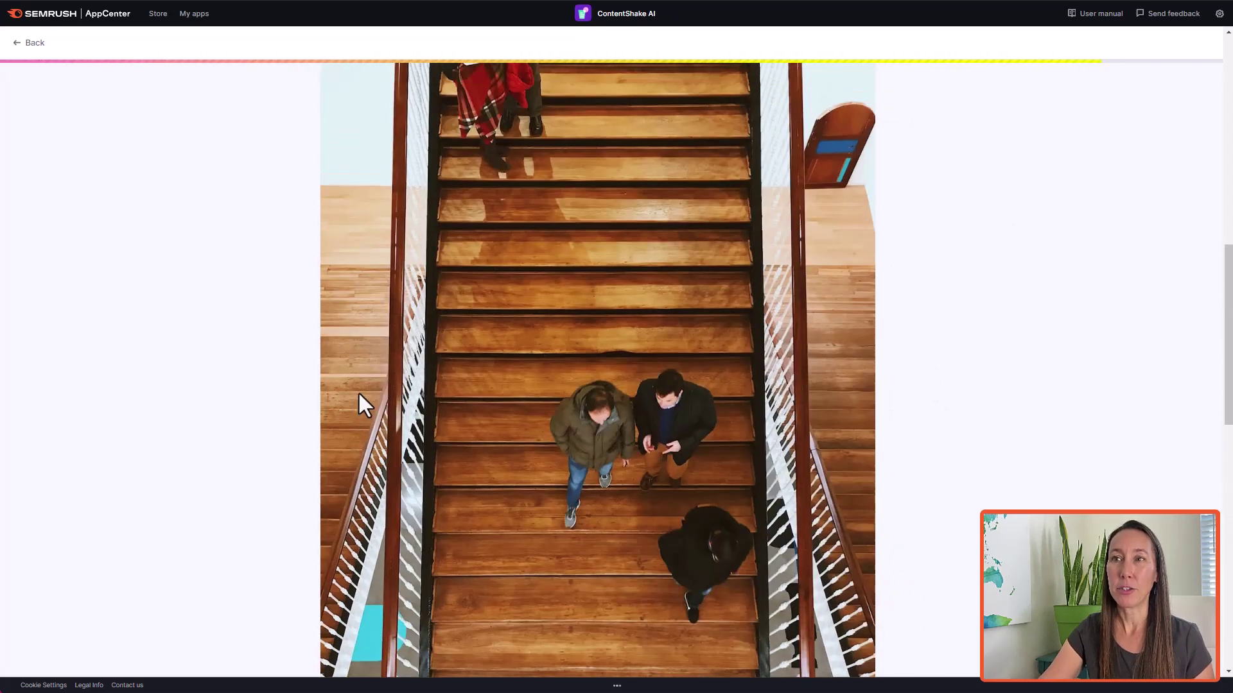
{"action": "scroll", "coordinate": [356, 385], "scroll_direction": "up", "scroll_amount": 12}
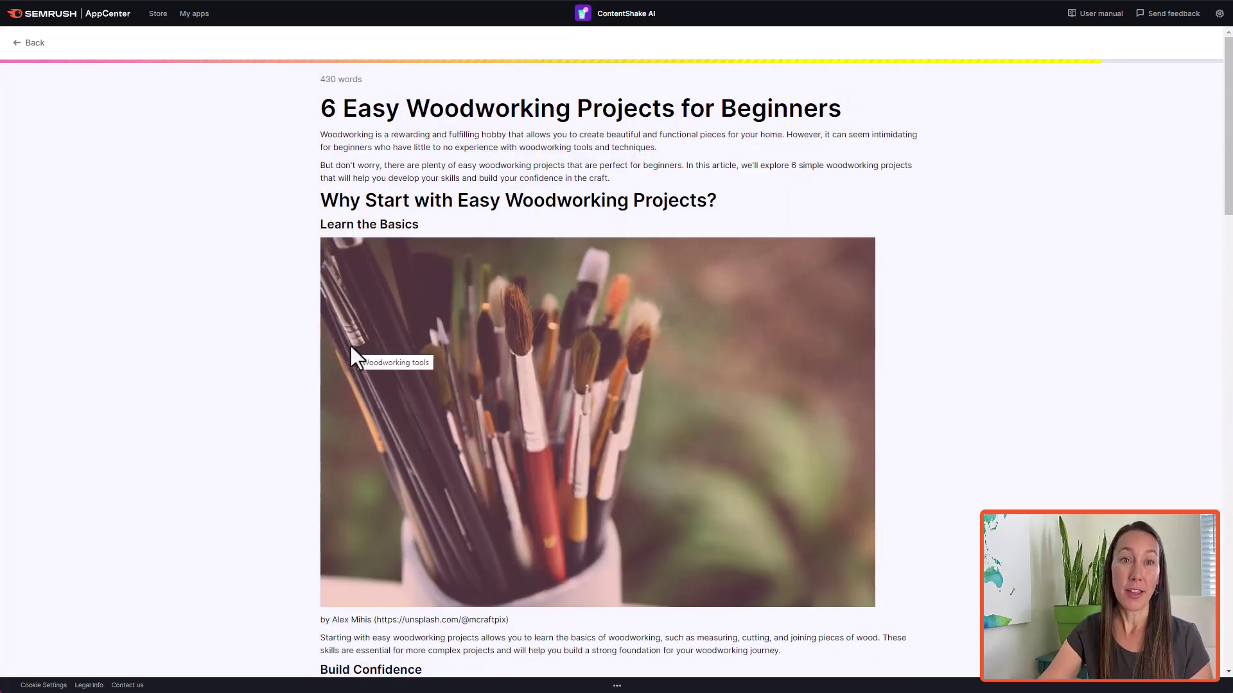
{"action": "left_click", "coordinate": [28, 41]}
Step: Go to the Settings page and enable Allow email notifications from the top-right gear menu
{"action": "left_click", "coordinate": [19, 109]}
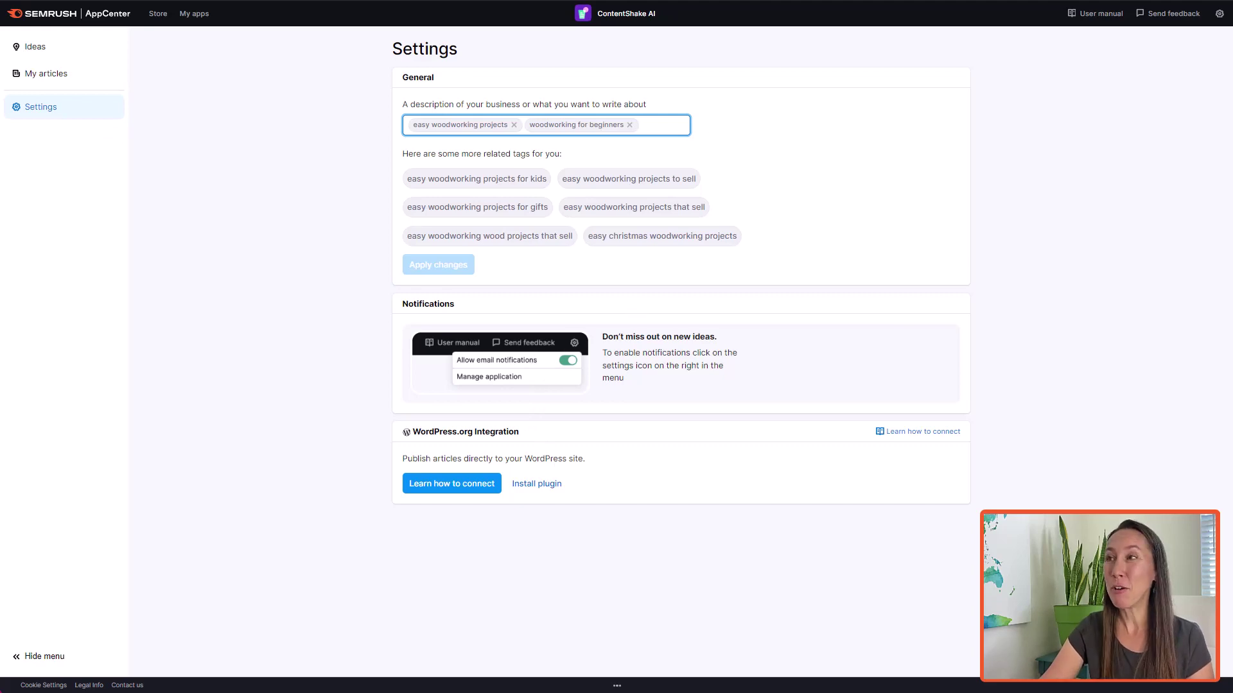
{"action": "left_click", "coordinate": [1219, 14]}
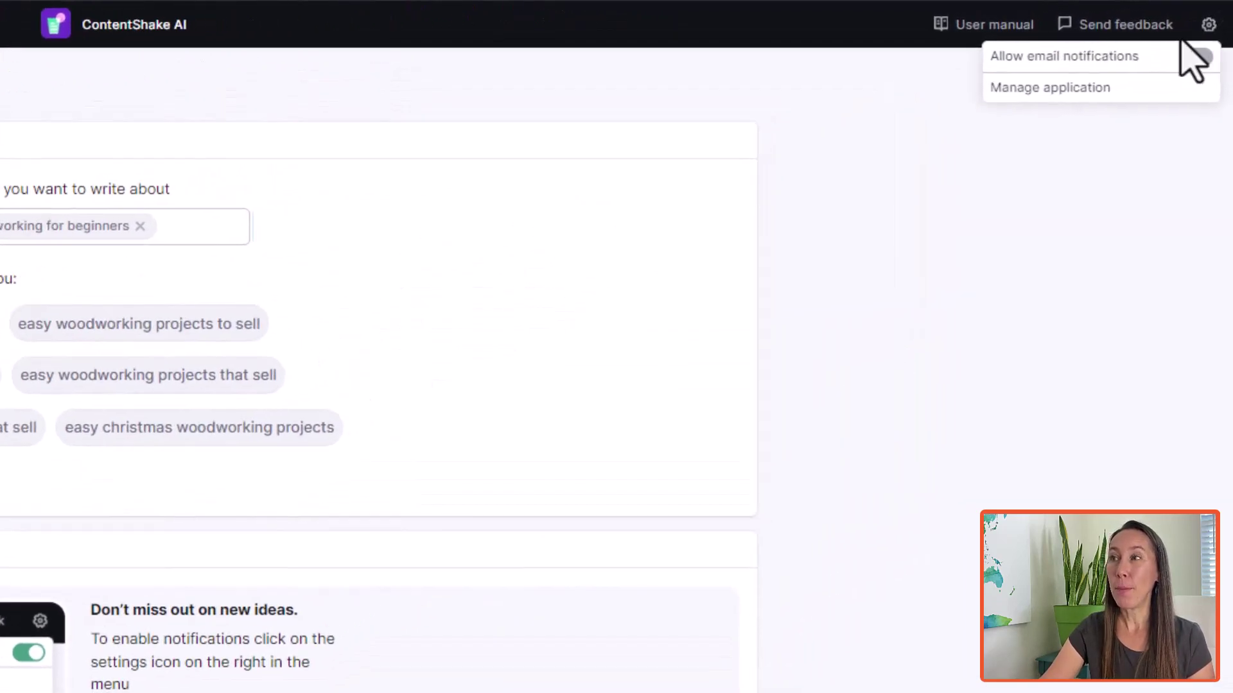
{"action": "left_click", "coordinate": [1197, 58]}
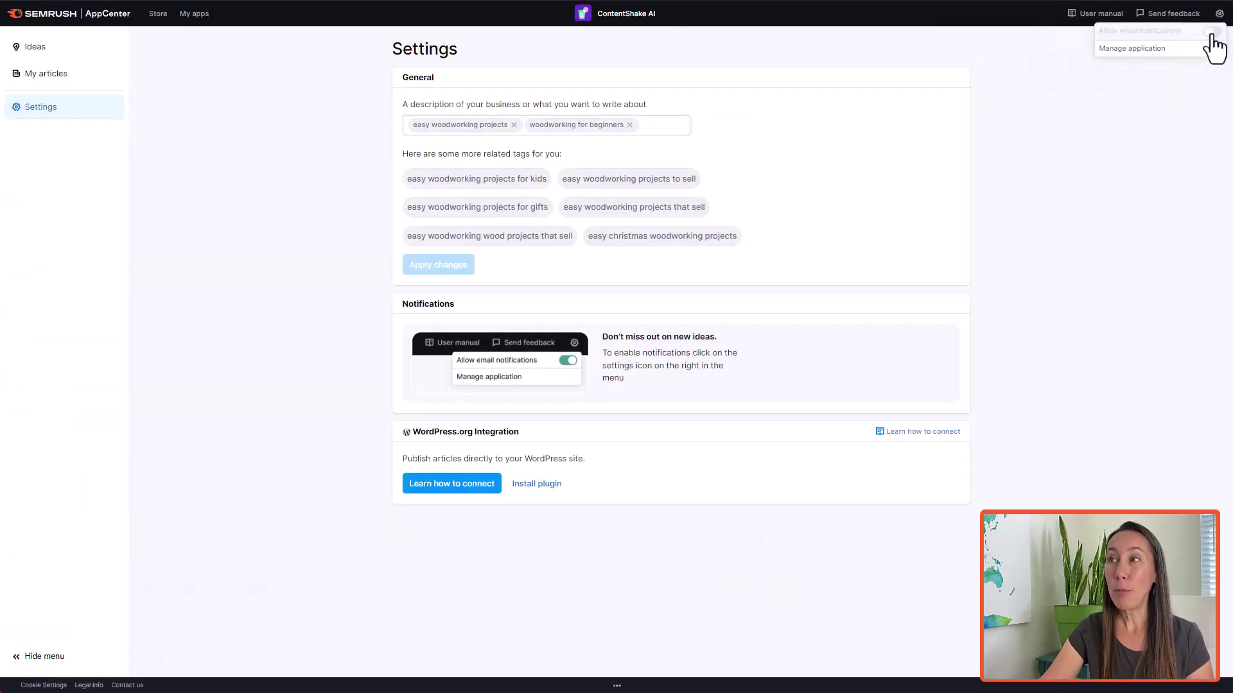